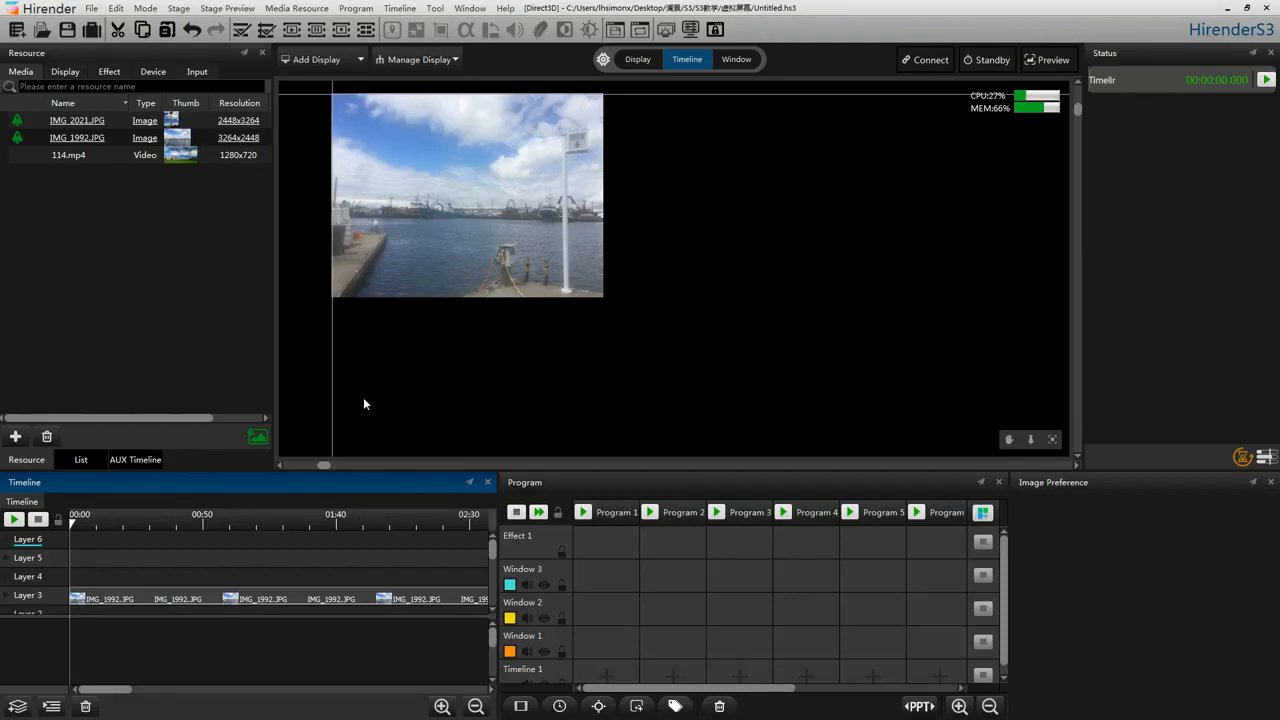
# Step: Add a 1920 × 1080 virtual display at stage position 0, 0 and place it on Layer 5 of the timeline
pyautogui.click(330, 60)
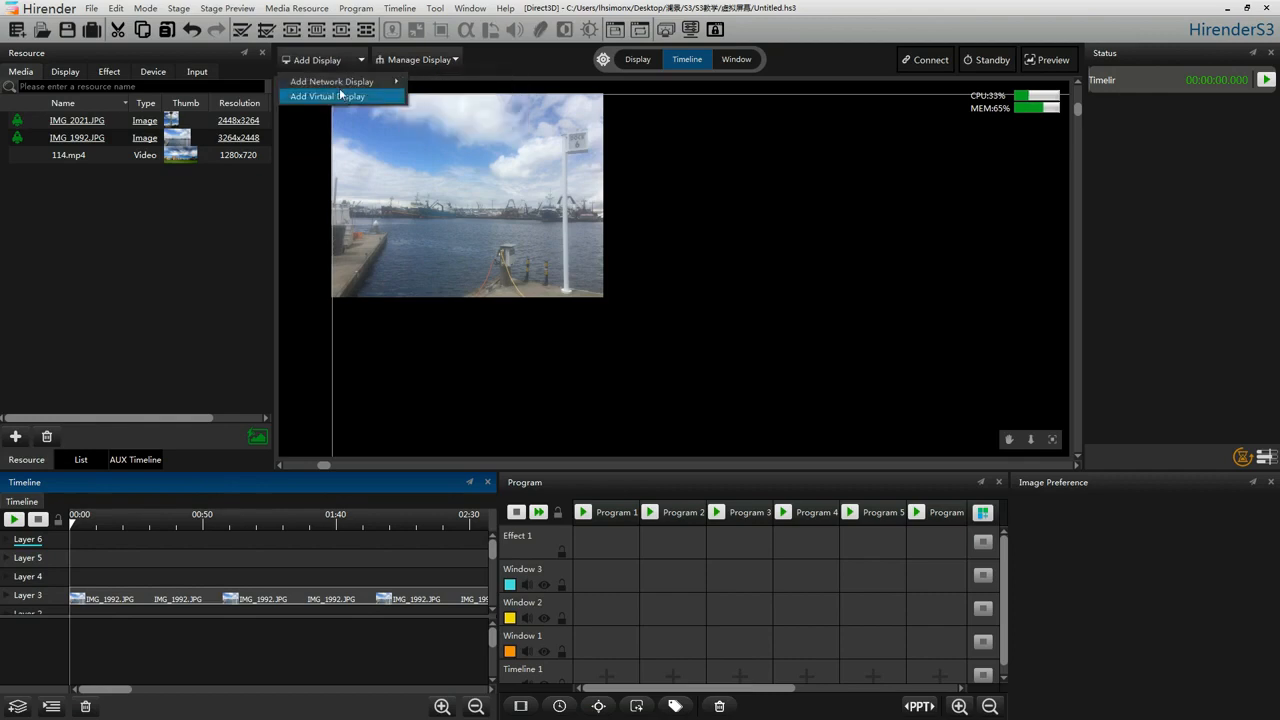
pyautogui.click(335, 99)
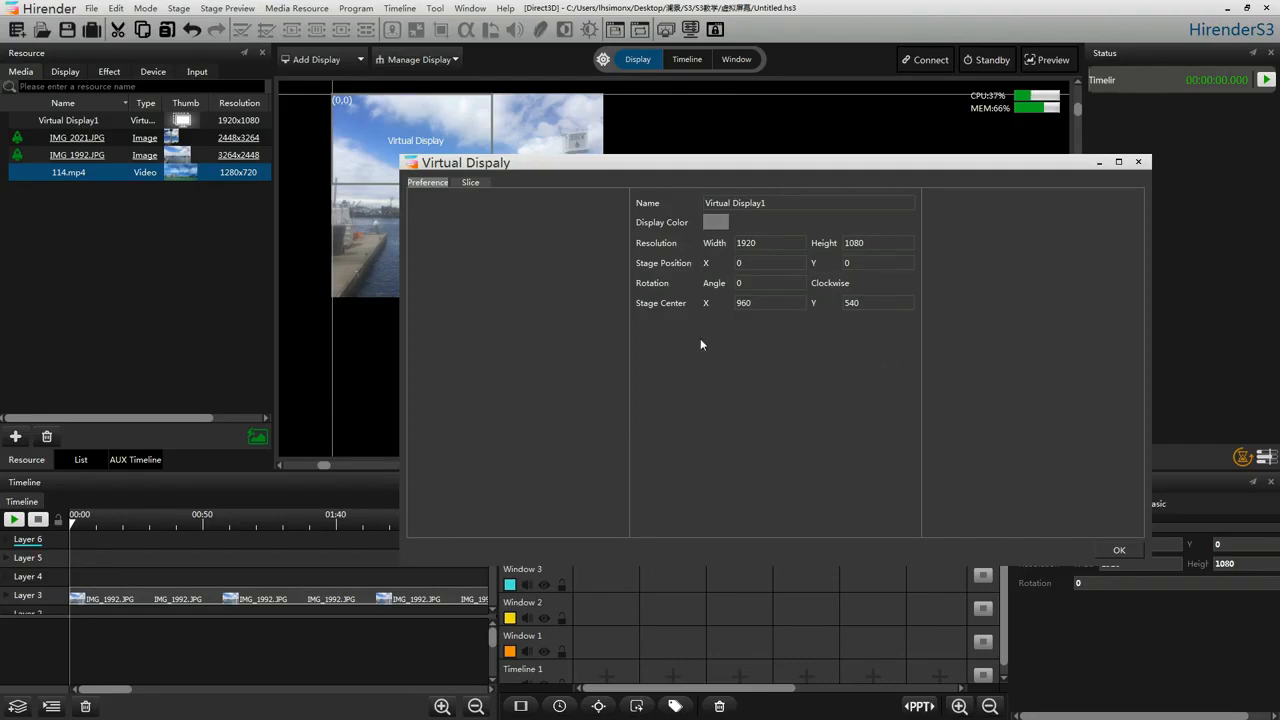
pyautogui.click(1118, 550)
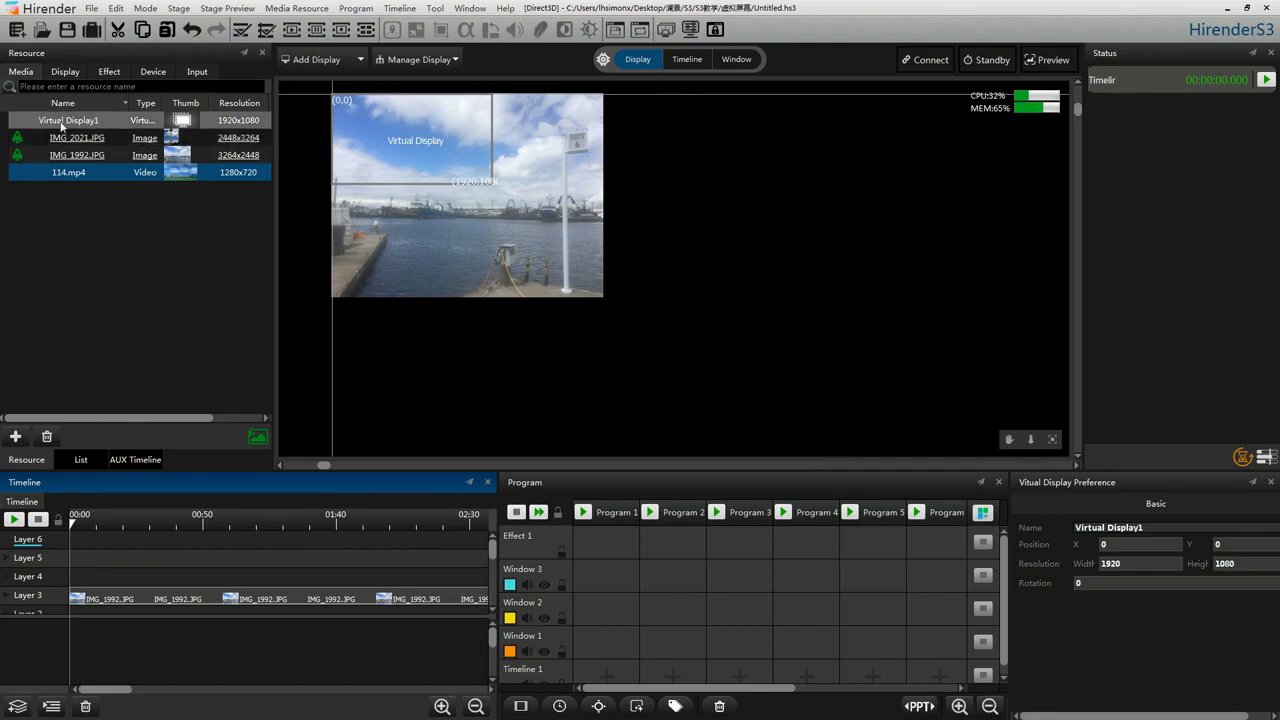
pyautogui.moveTo(62, 124); pyautogui.dragTo(76, 558)
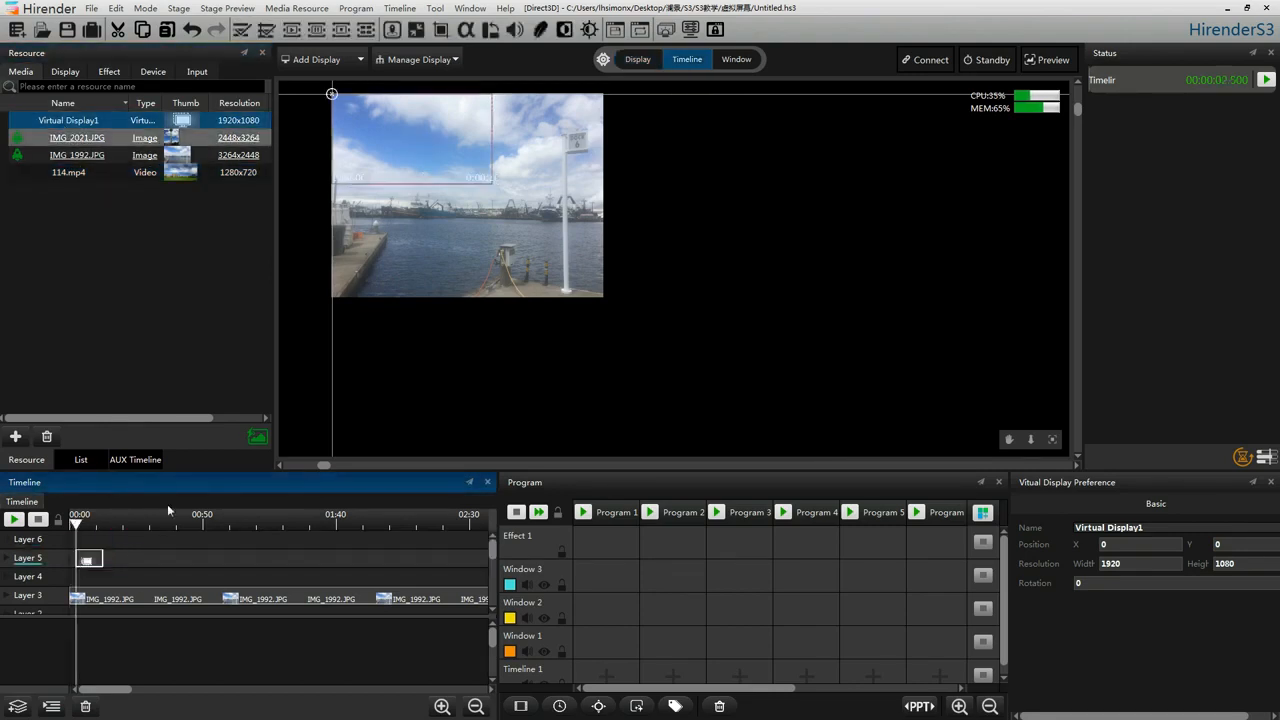
pyautogui.click(40, 122)
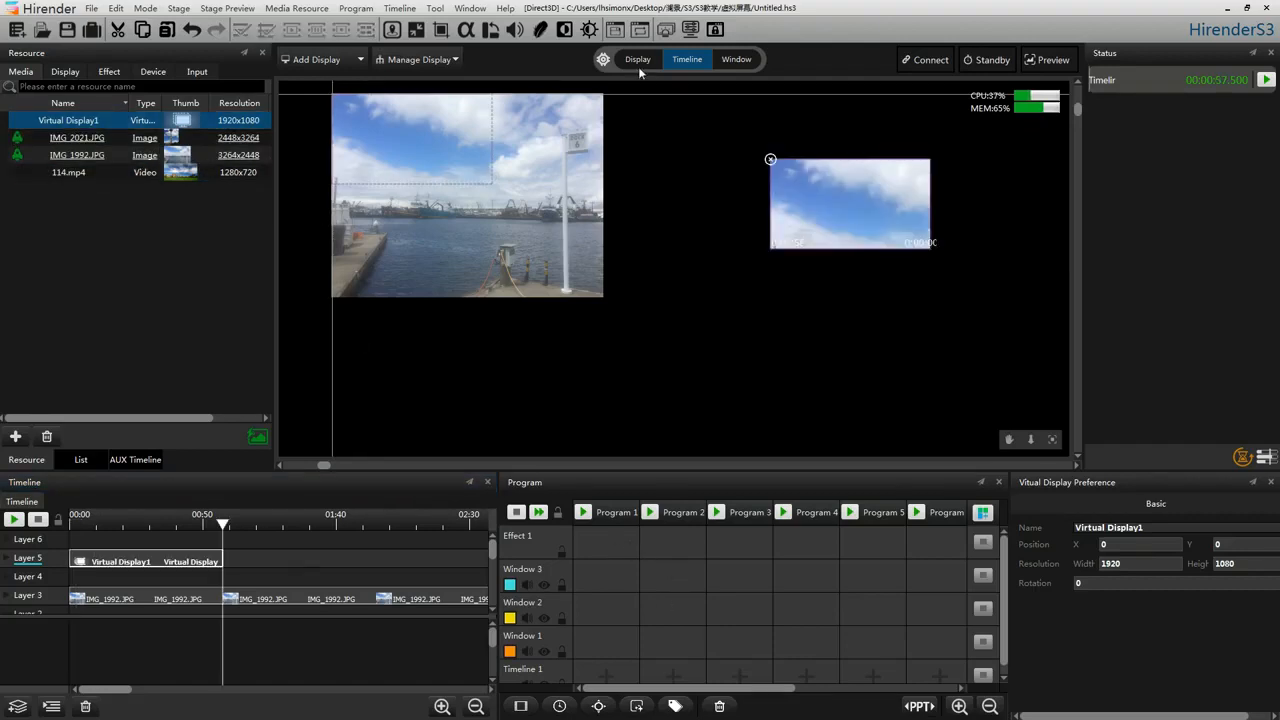
# Step: Move the virtual display's capture area over the lower-right part of the harbor image, to about X 1328, Y 1344
pyautogui.click(640, 60)
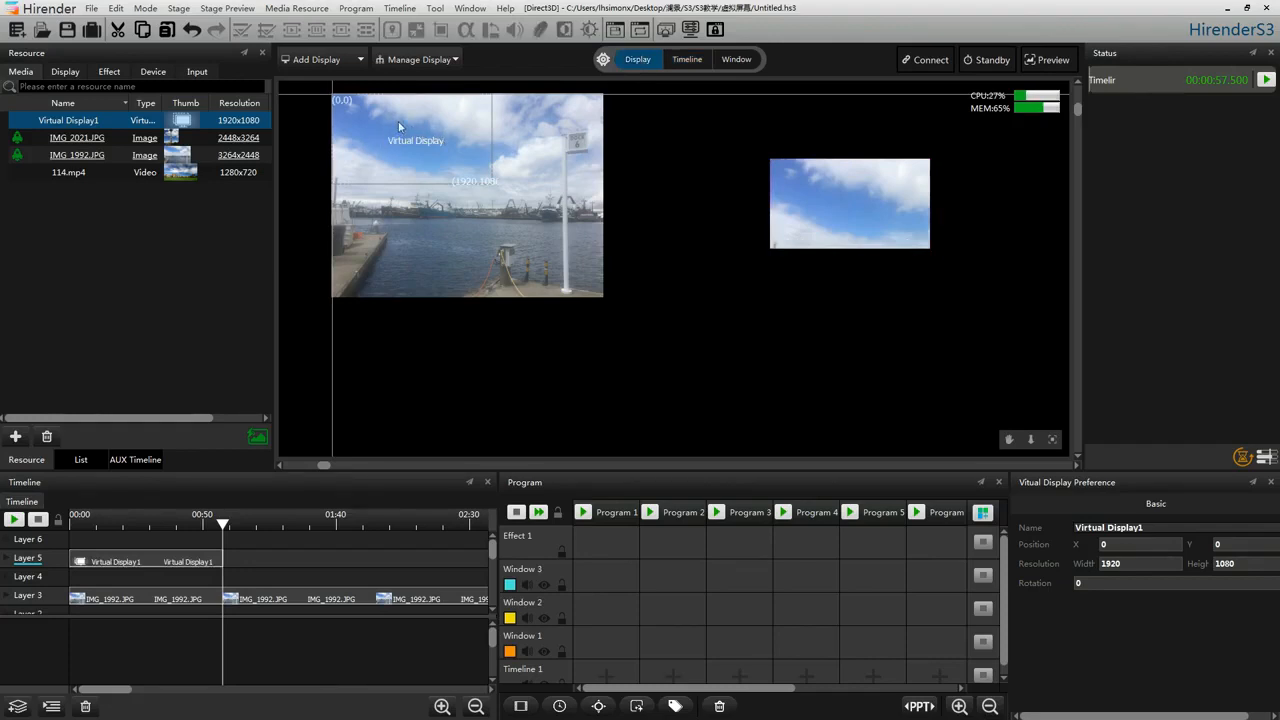
pyautogui.moveTo(405, 126); pyautogui.dragTo(531, 255)
pyautogui.click(131, 258)
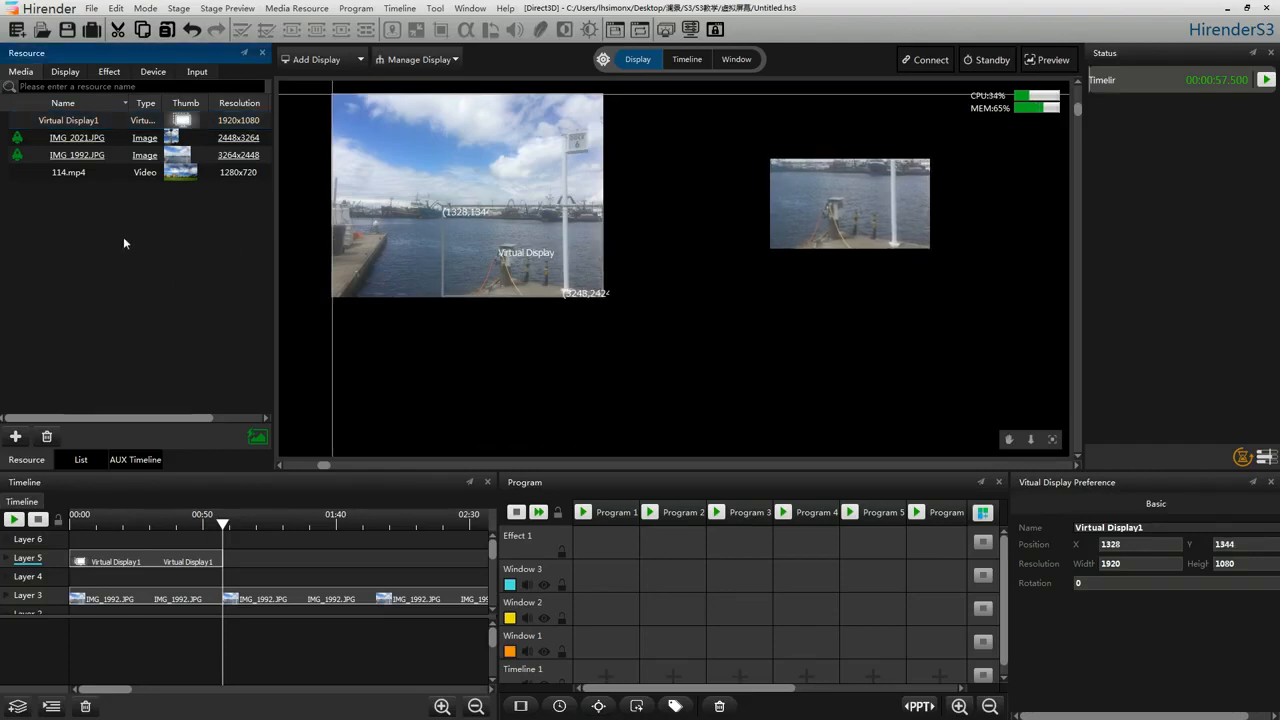
pyautogui.rightClick(78, 219)
pyautogui.click(99, 211)
# Step: Add a second virtual display and give it a rectangle slice
pyautogui.click(319, 52)
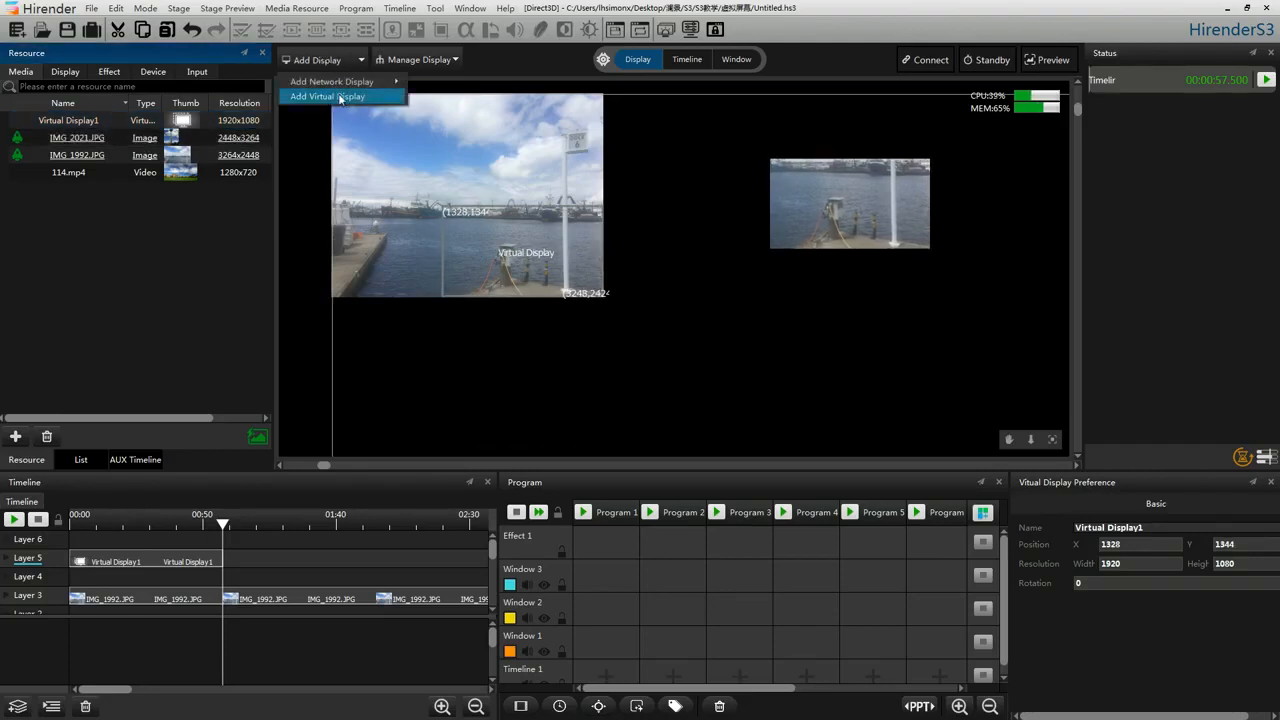
pyautogui.click(325, 95)
pyautogui.moveTo(503, 170); pyautogui.dragTo(433, 165)
pyautogui.click(400, 178)
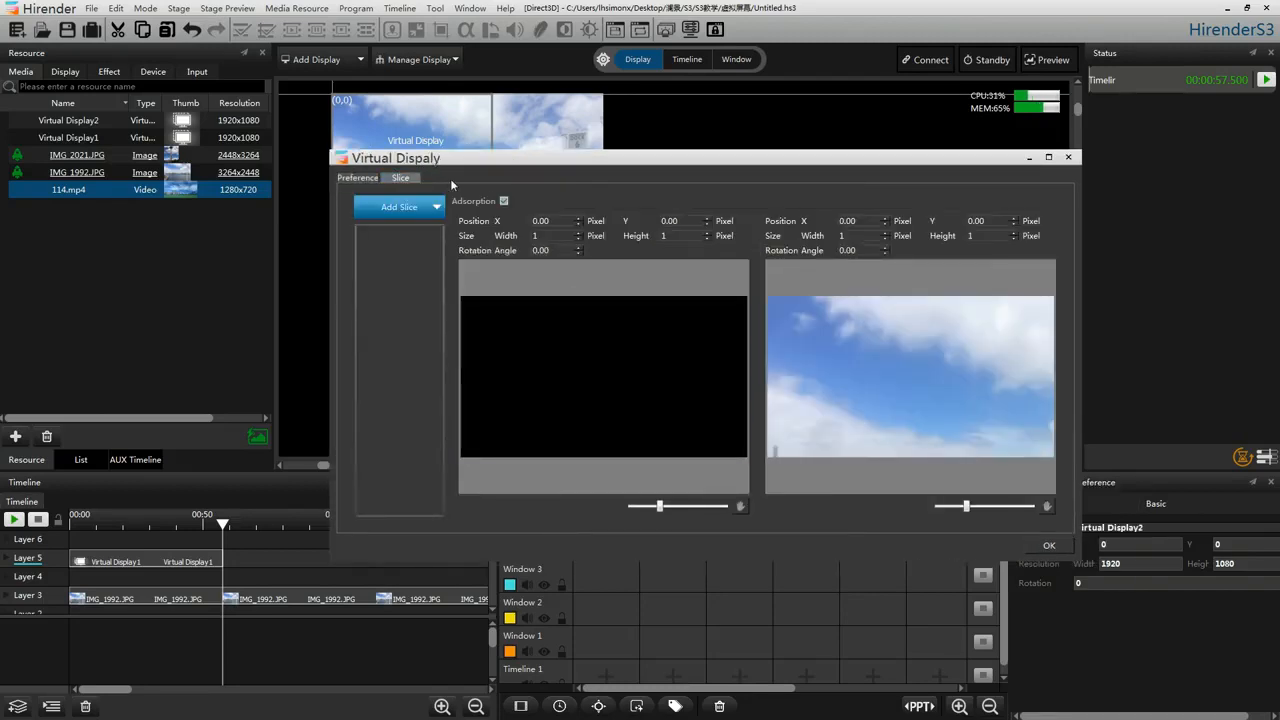
pyautogui.click(400, 207)
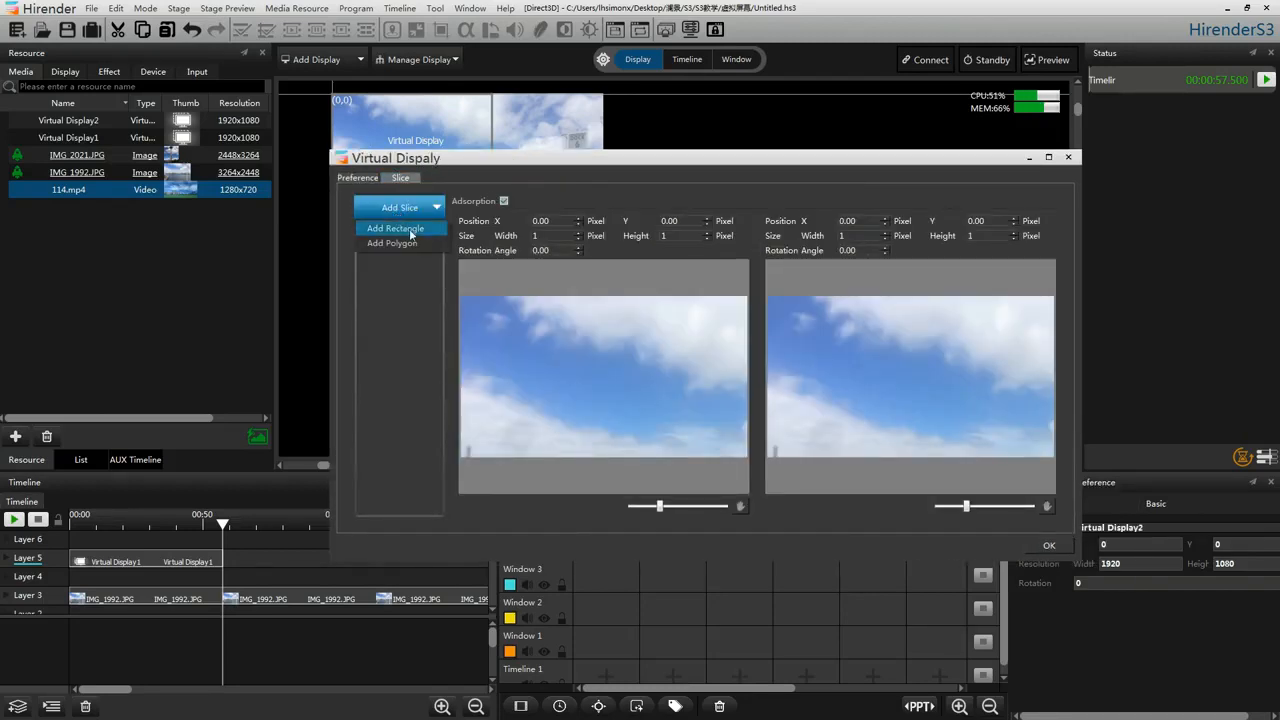
pyautogui.click(411, 232)
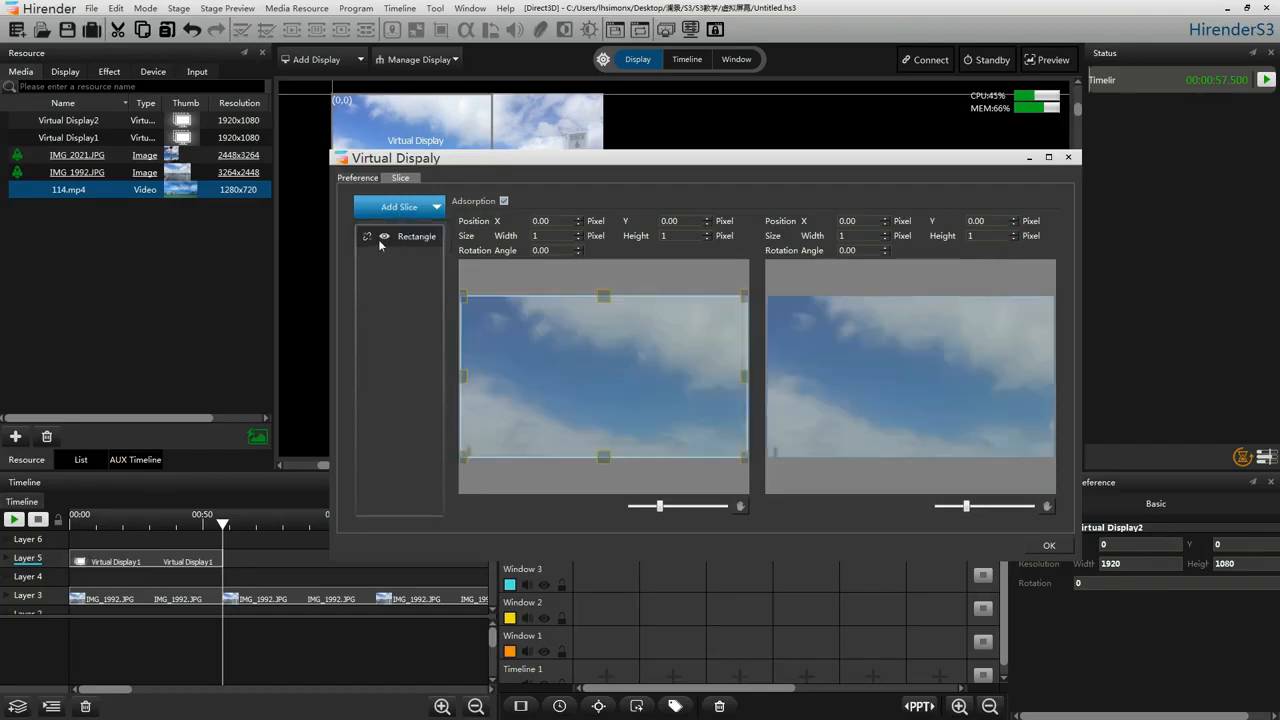
# Step: Reshape the rectangle slice to about 1178 × 608 pixels at about X 566, Y 370, and accept the virtual display
pyautogui.click(464, 297)
pyautogui.moveTo(466, 304); pyautogui.dragTo(620, 374)
pyautogui.moveTo(738, 349); pyautogui.dragTo(652, 366)
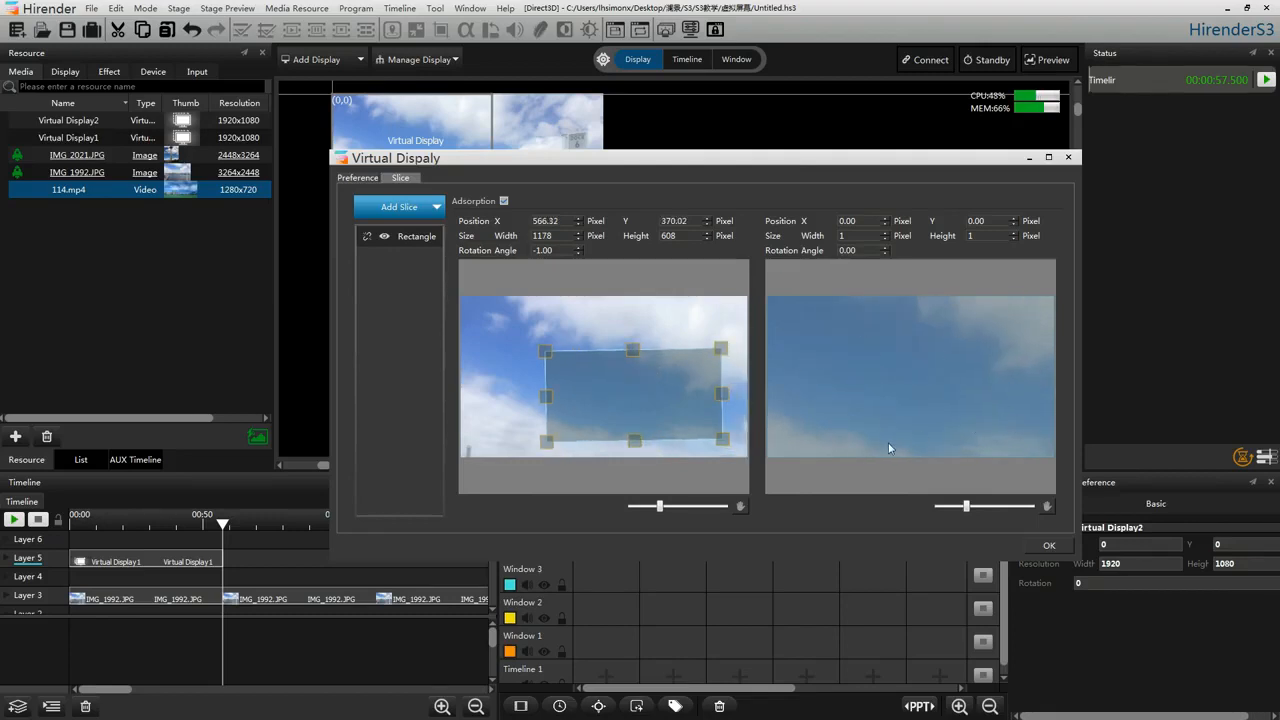
pyautogui.moveTo(660, 506); pyautogui.dragTo(654, 508)
pyautogui.click(1049, 545)
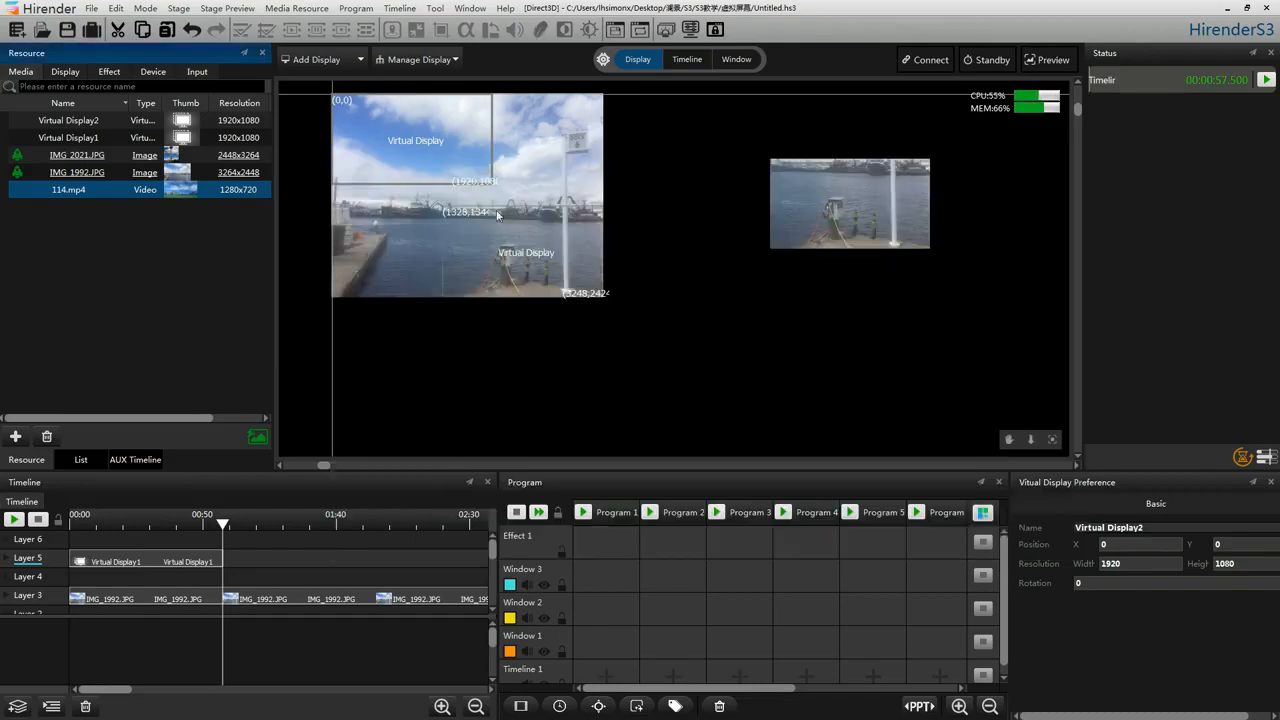
# Step: Place Virtual Display2 on timeline Layer 4, with its picture directly below the first virtual display's output on the stage
pyautogui.moveTo(74, 124); pyautogui.dragTo(86, 578)
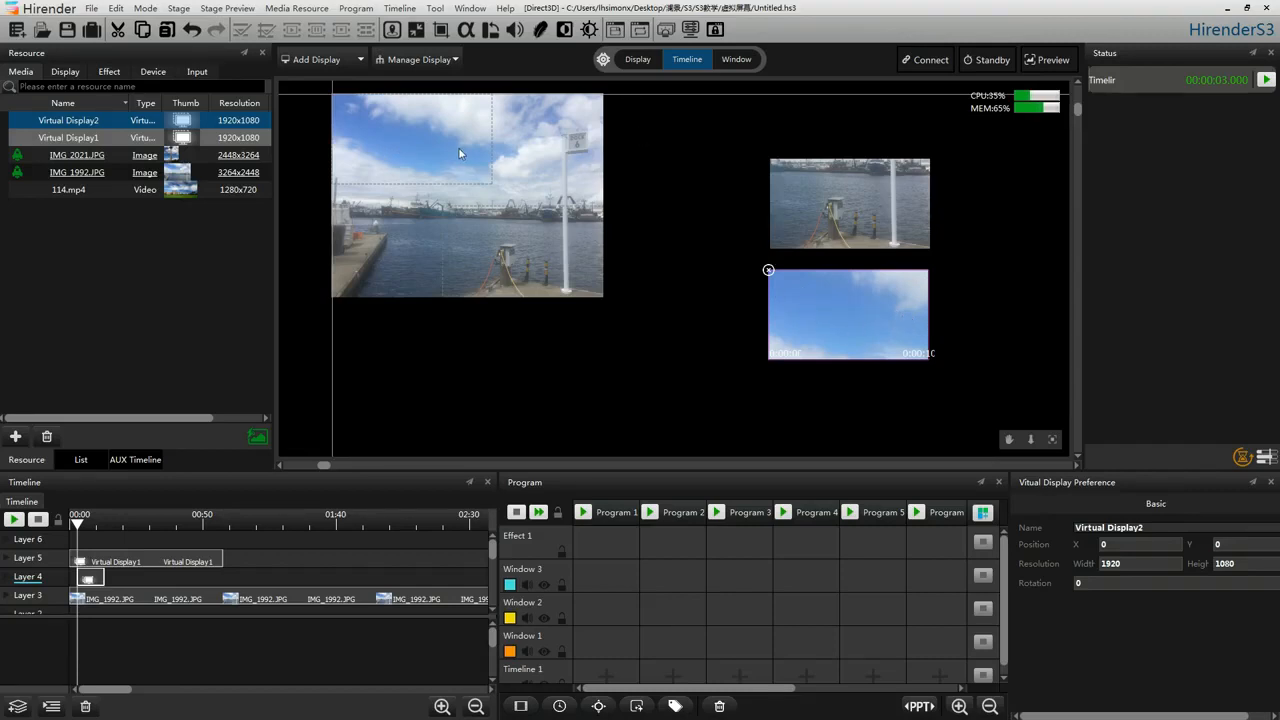
pyautogui.click(639, 60)
pyautogui.moveTo(417, 132)
pyautogui.mouseDown()
pyautogui.moveTo(437, 145)
pyautogui.moveTo(417, 131)
pyautogui.mouseUp()
pyautogui.rightClick(150, 255)
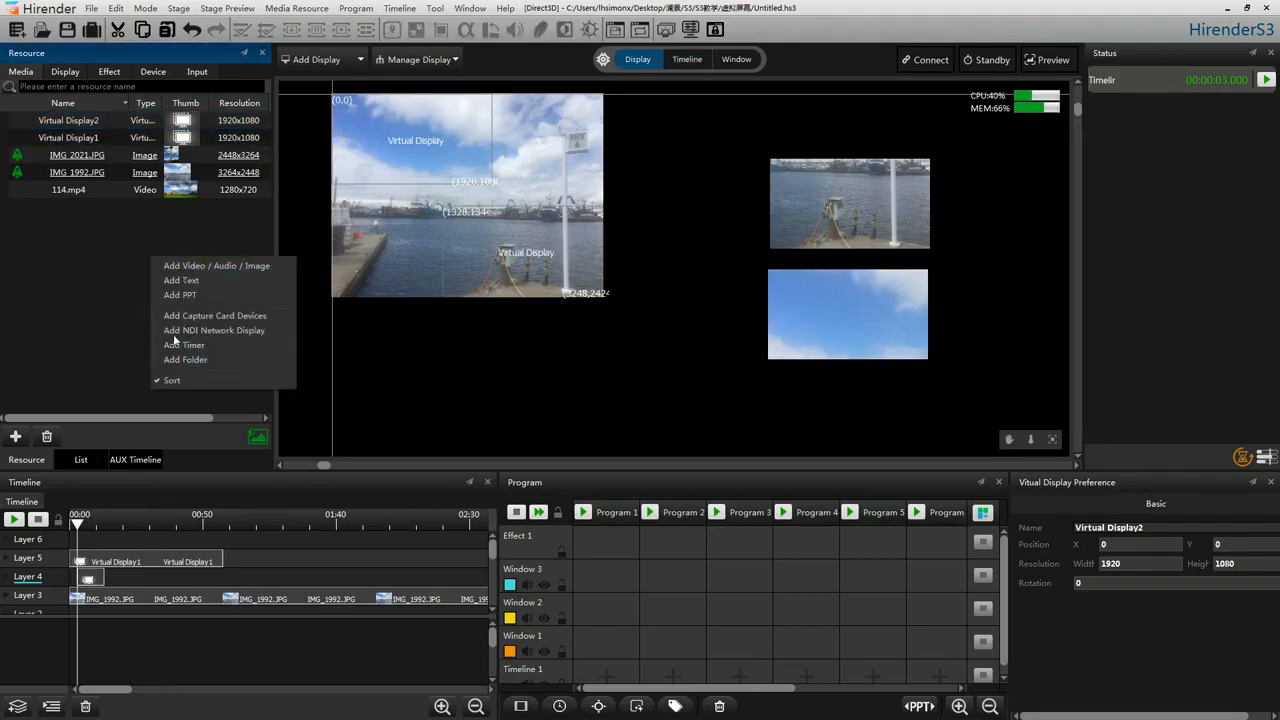
# Step: Add a third virtual display and open its slice settings
pyautogui.click(316, 59)
pyautogui.click(320, 95)
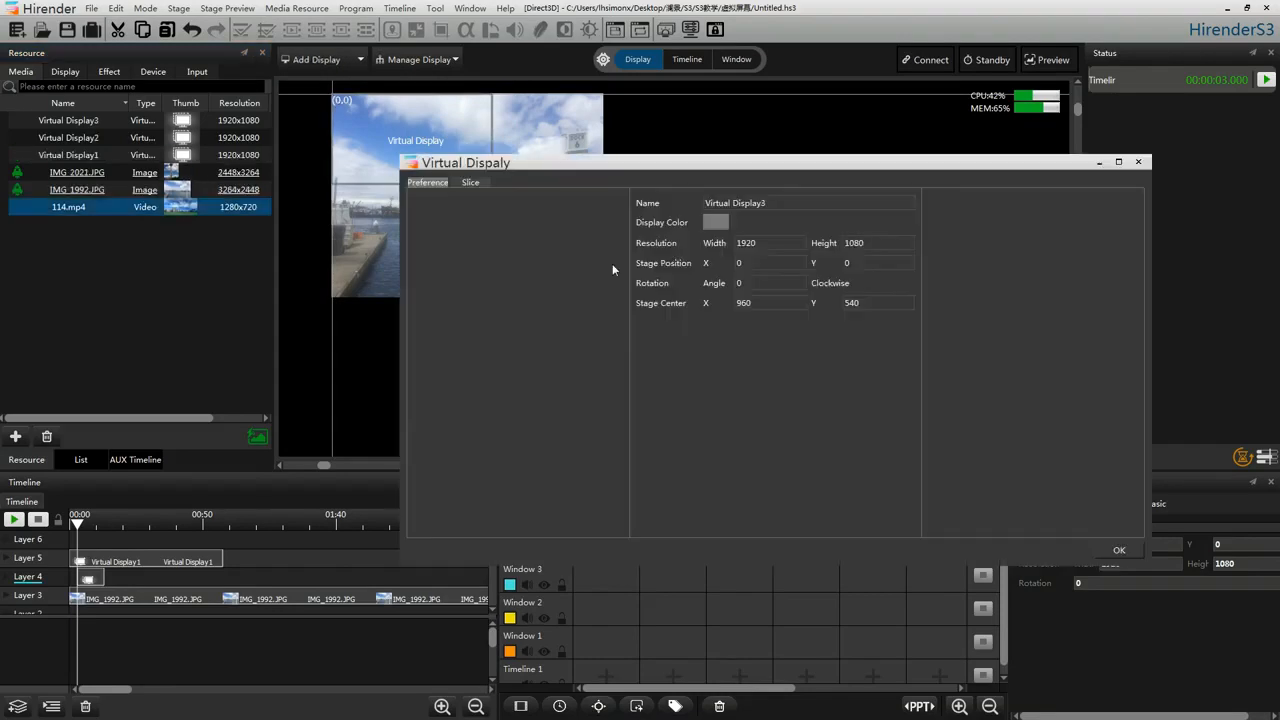
pyautogui.click(470, 182)
# Step: Draw a closed eight-point polygon slice across the source picture and enlarge it to about 1505 × 849 pixels, accepting the virtual display
pyautogui.click(480, 212)
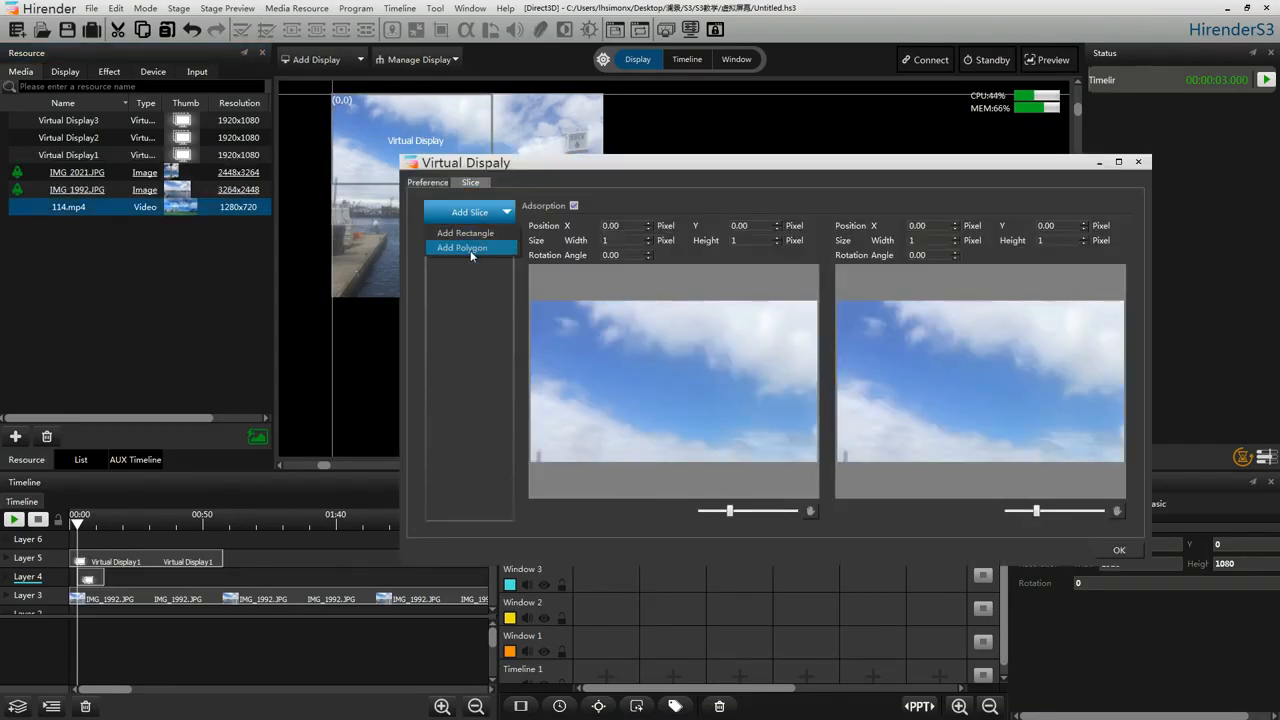
pyautogui.click(470, 248)
pyautogui.click(606, 332)
pyautogui.click(566, 398)
pyautogui.click(618, 430)
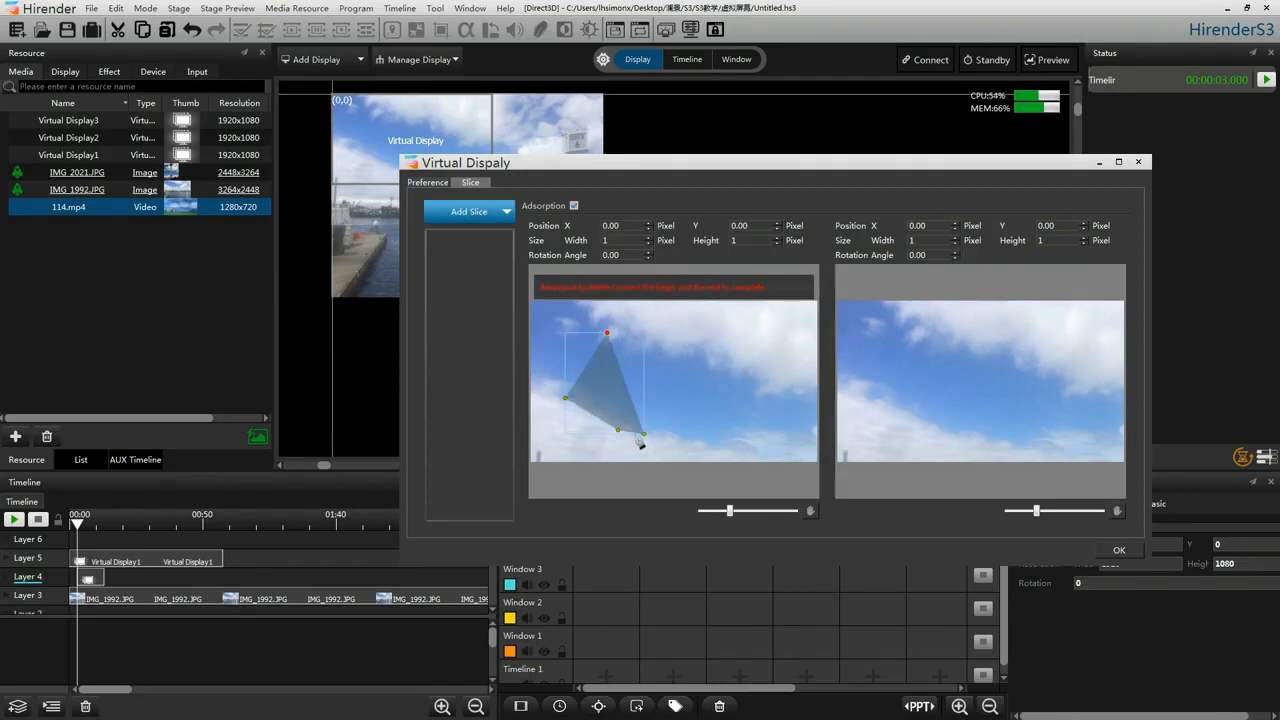
pyautogui.click(658, 420)
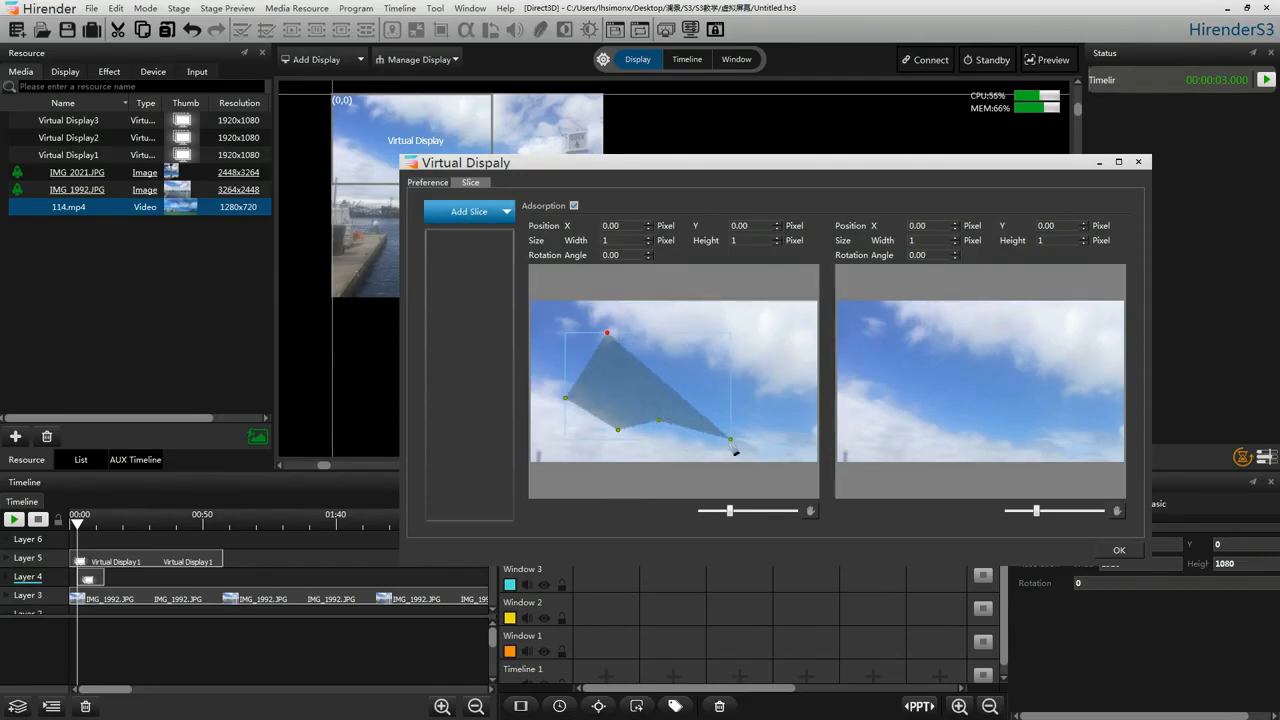
pyautogui.click(735, 438)
pyautogui.click(767, 358)
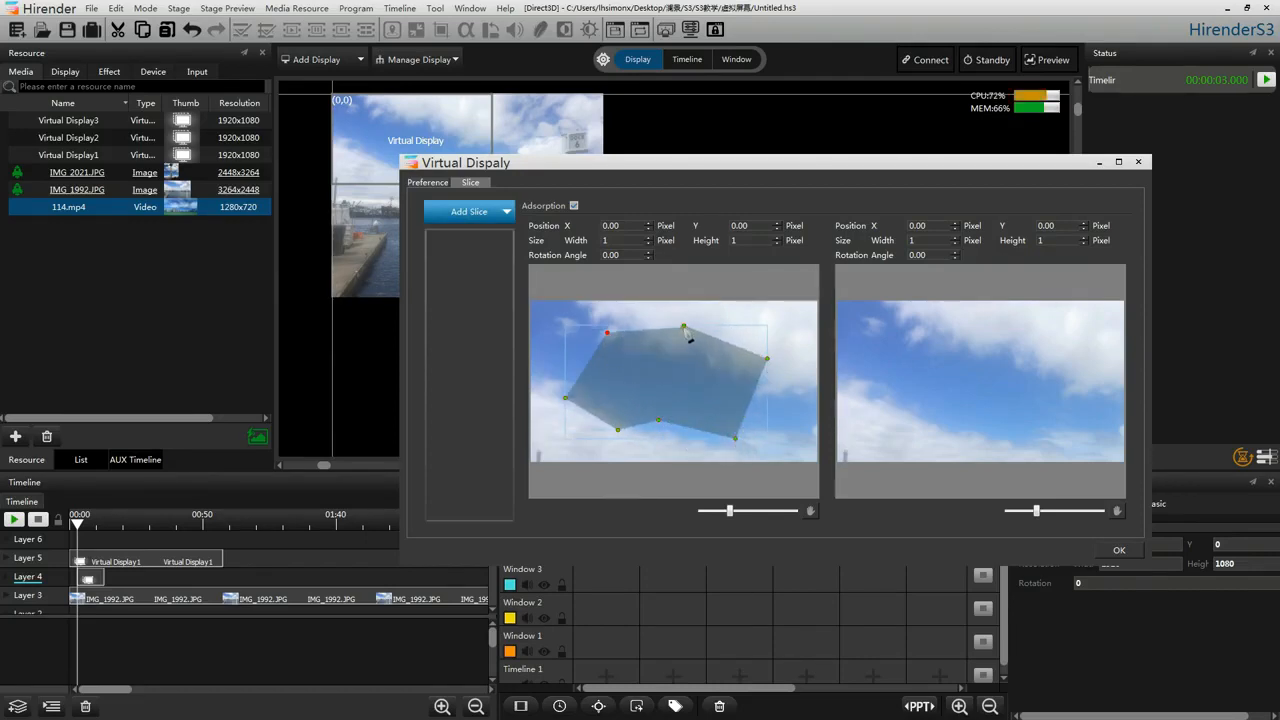
pyautogui.click(684, 327)
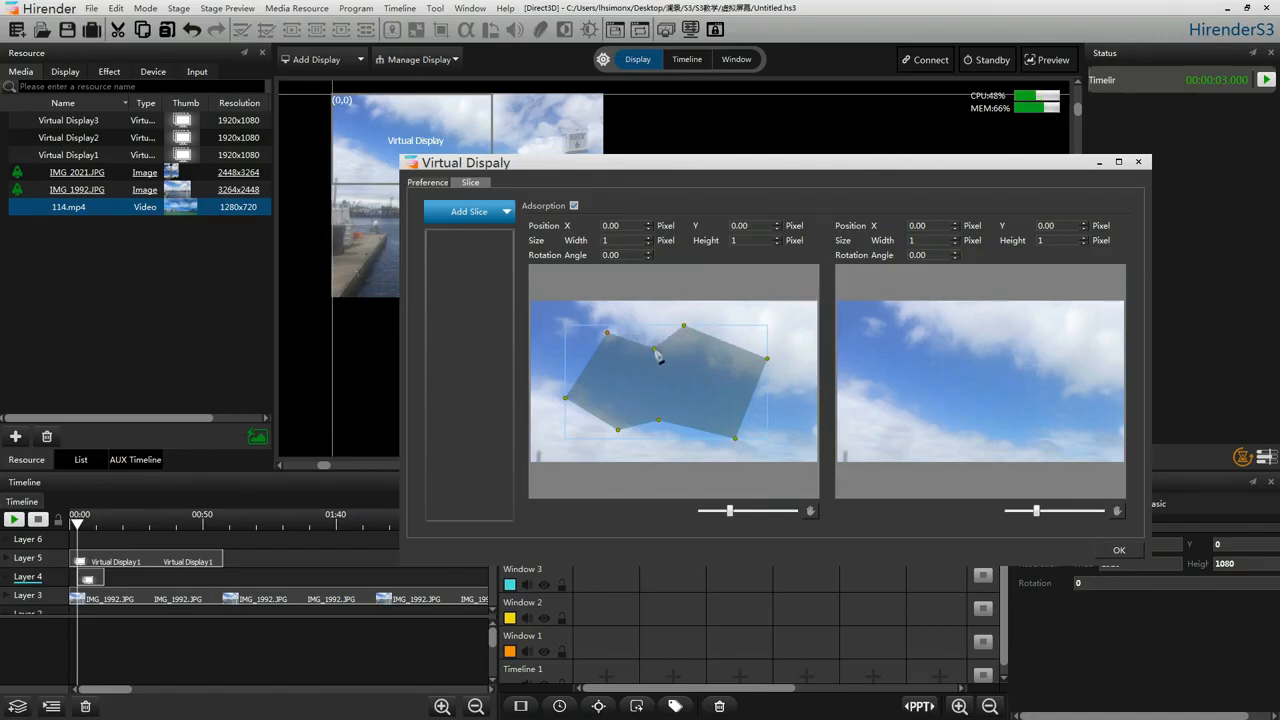
pyautogui.click(655, 349)
pyautogui.click(608, 334)
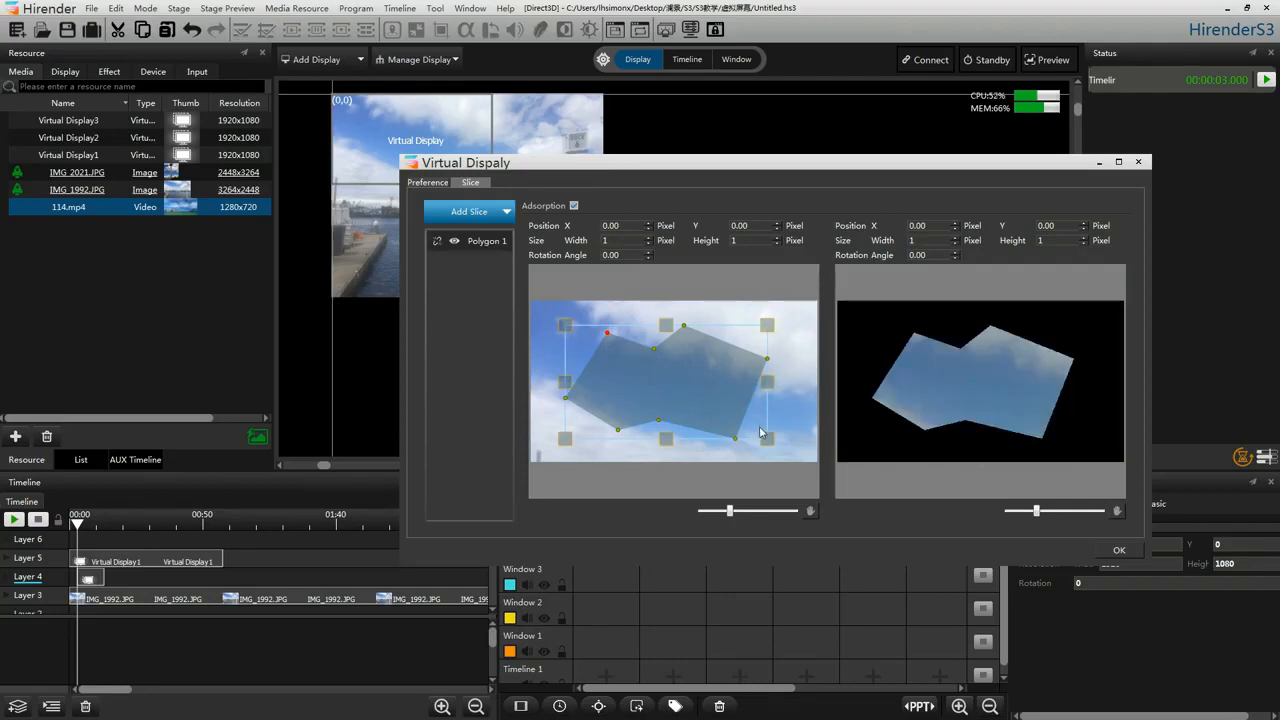
pyautogui.moveTo(766, 437); pyautogui.dragTo(790, 452)
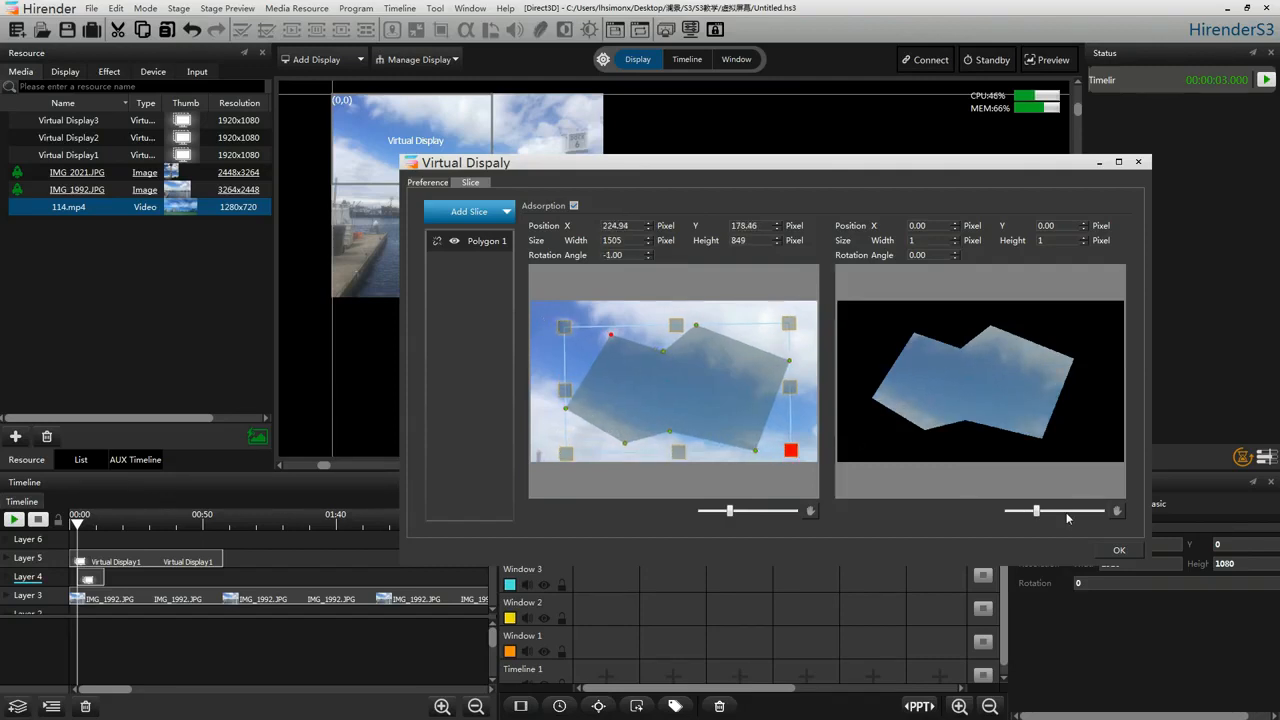
pyautogui.click(1117, 551)
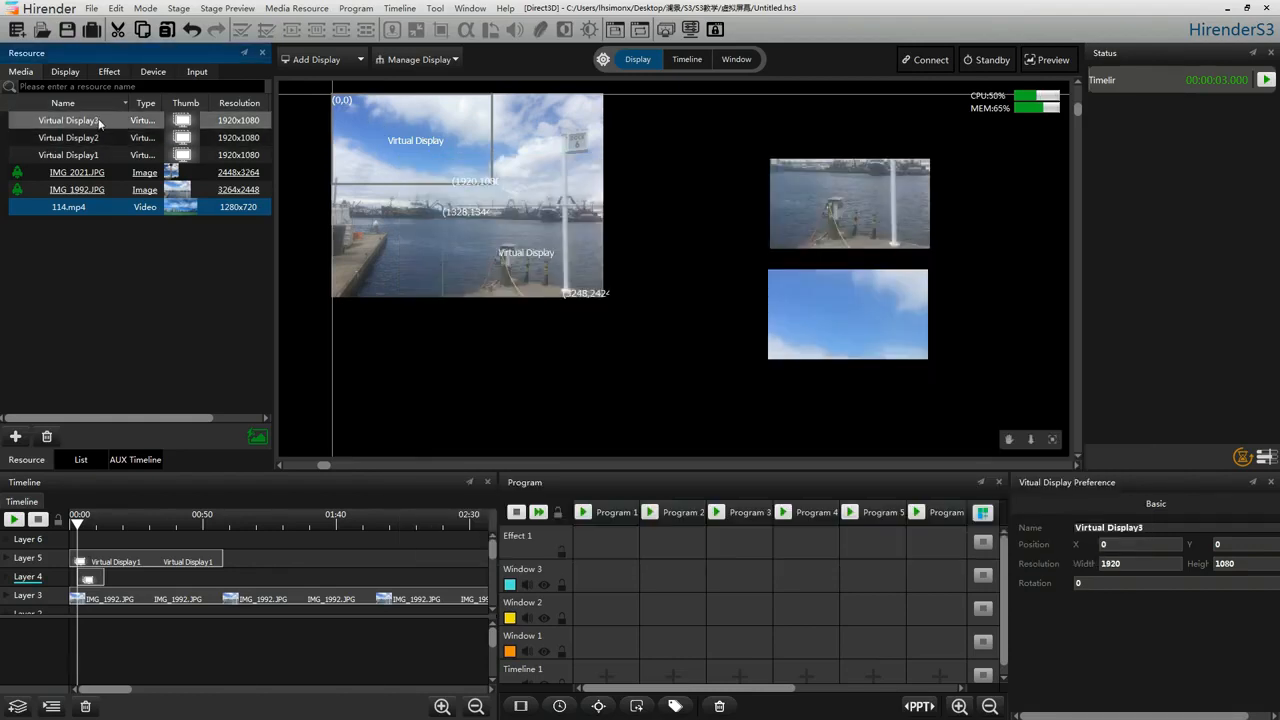
# Step: Place Virtual Display3 at the start of timeline Layer 6
pyautogui.moveTo(99, 122); pyautogui.dragTo(72, 543)
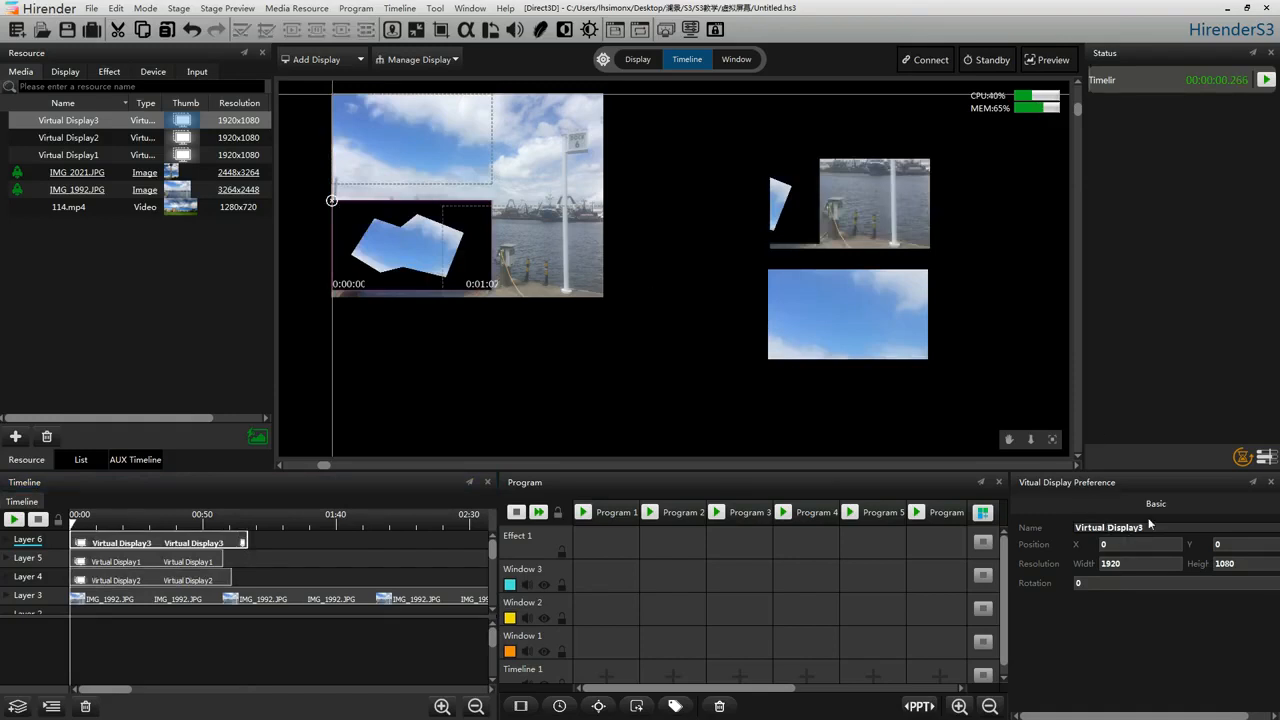
# Step: Set Virtual Display3's resolution width to 500 and move its picture off the harbor image into the empty stage area
pyautogui.doubleClick(1146, 562)
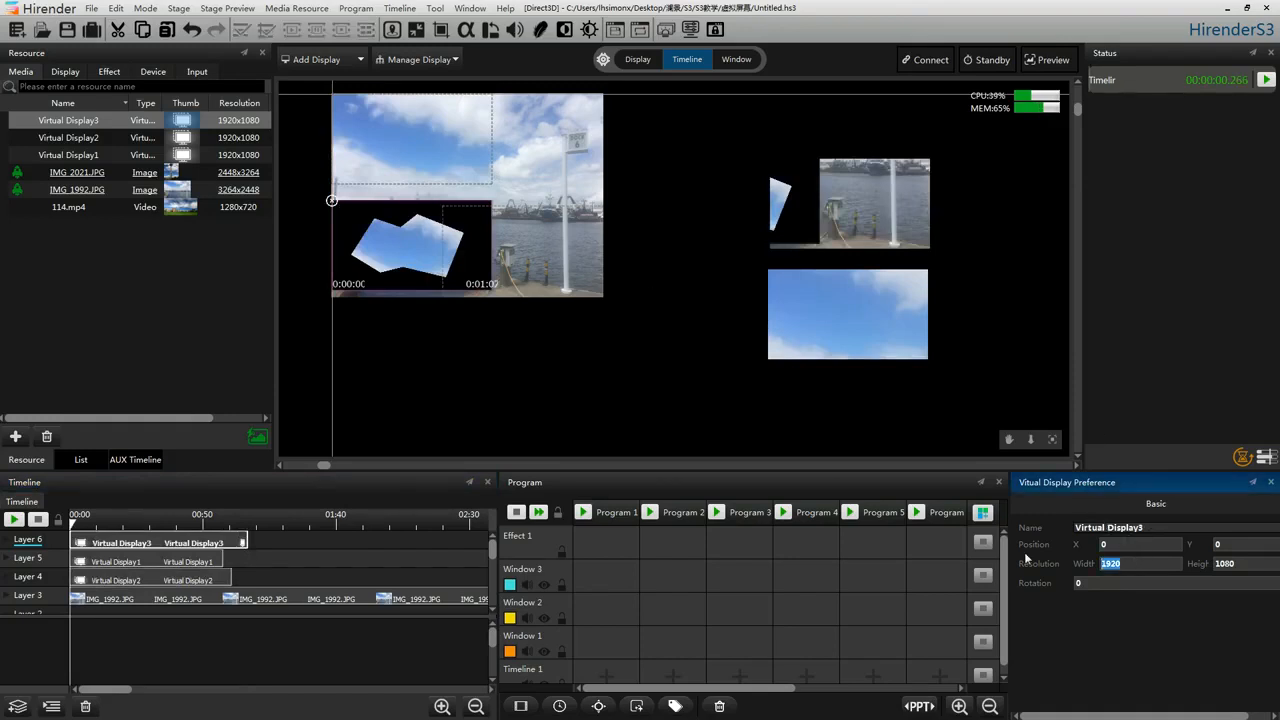
pyautogui.write('500')
pyautogui.press('Return')
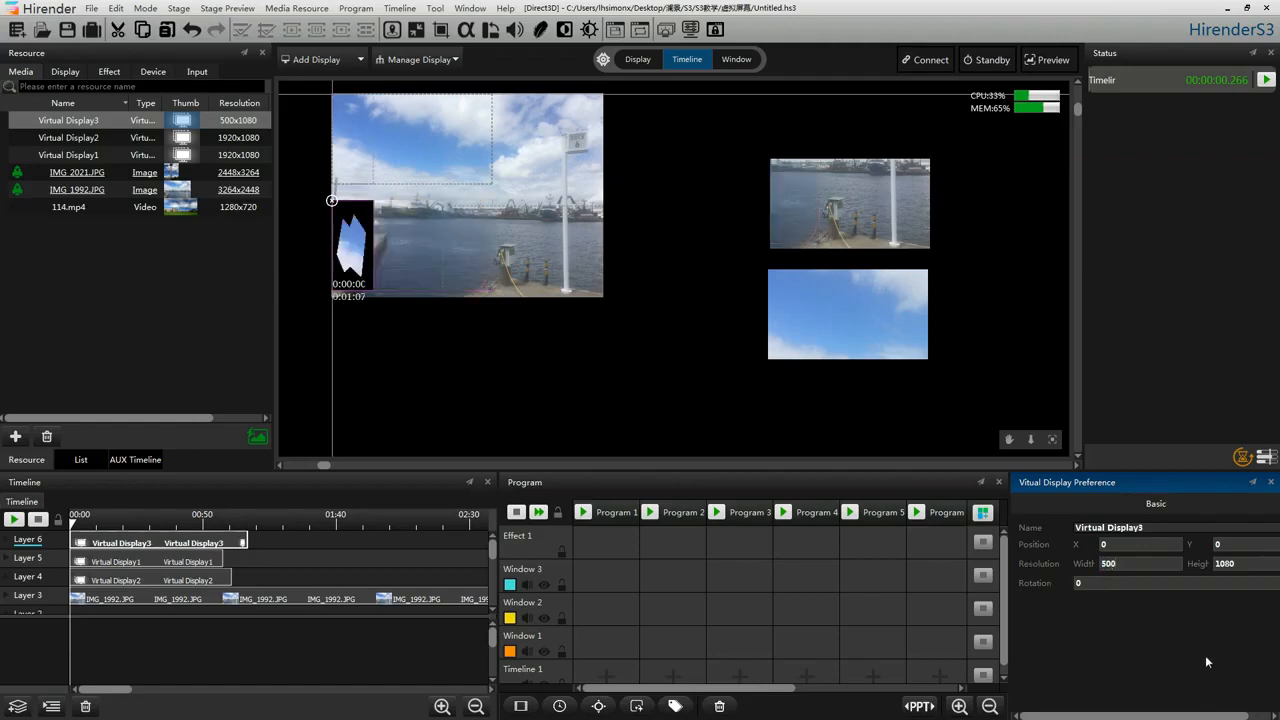
pyautogui.click(358, 254)
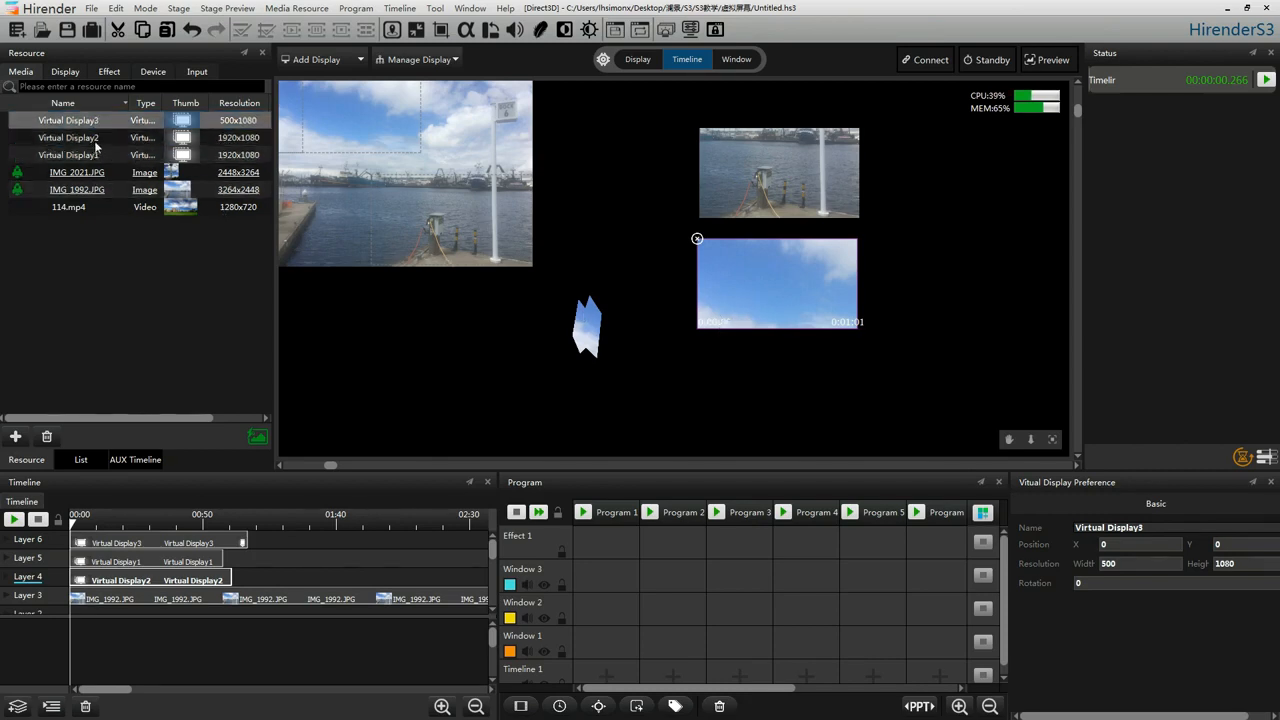
# Step: Add IMG_2021.JPG to the timeline layer below Layer 3 and position it beside the virtual display outputs at X 7328, Y 536
pyautogui.moveTo(76, 176); pyautogui.dragTo(85, 612)
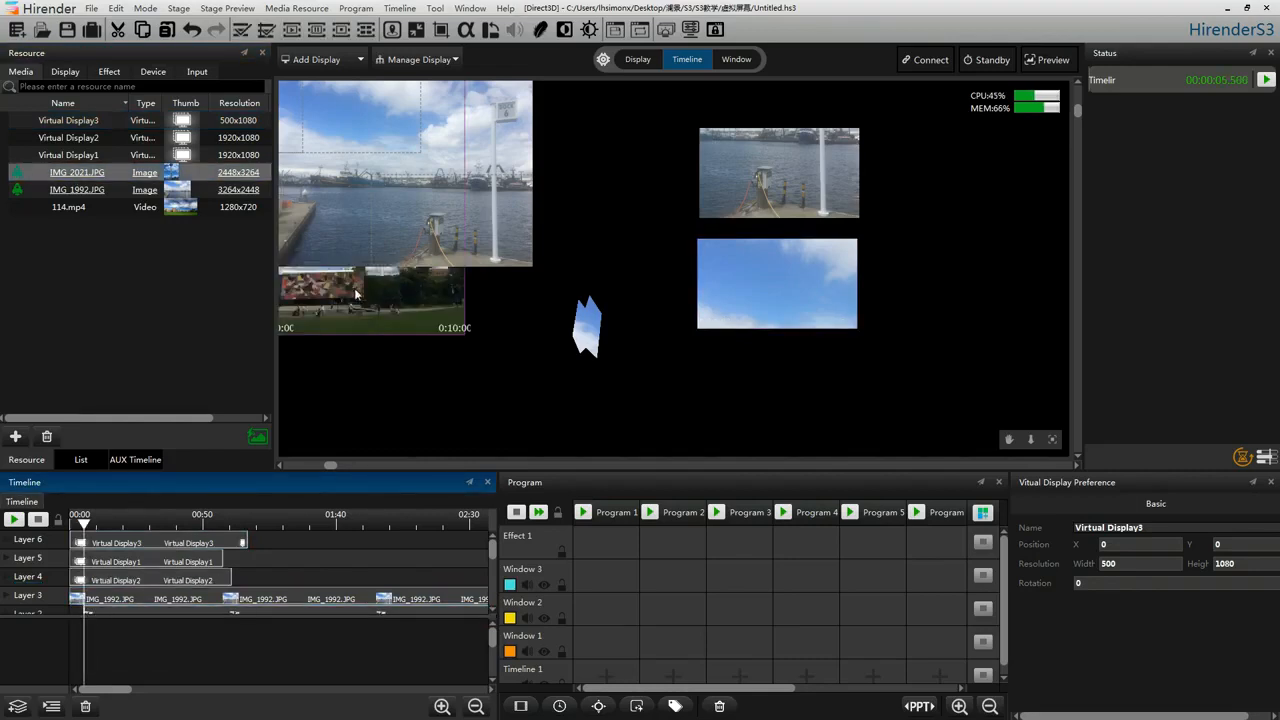
pyautogui.moveTo(974, 348); pyautogui.dragTo(952, 348)
pyautogui.moveTo(882, 401); pyautogui.dragTo(656, 396)
pyautogui.moveTo(743, 308); pyautogui.dragTo(758, 307)
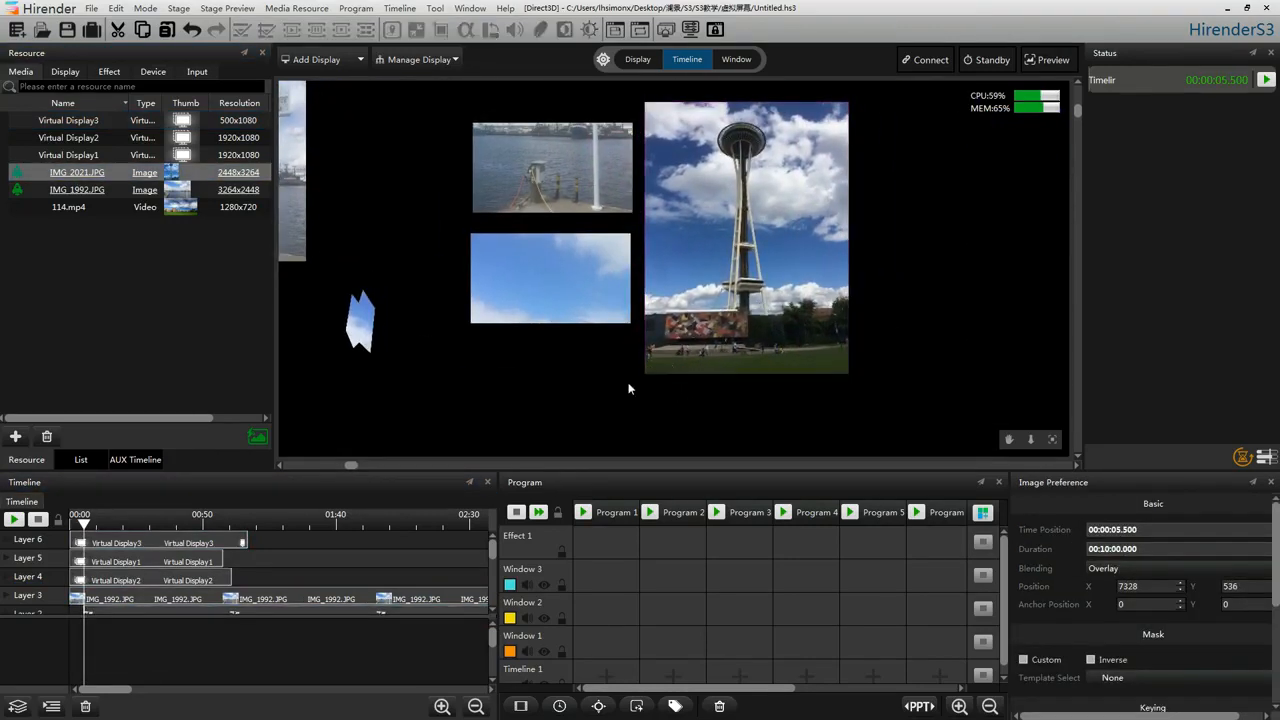
# Step: Move the IMG_2021.JPG clip to time position 00:00:00.000 and select the Virtual Display1 clip on Layer 5
pyautogui.click(559, 279)
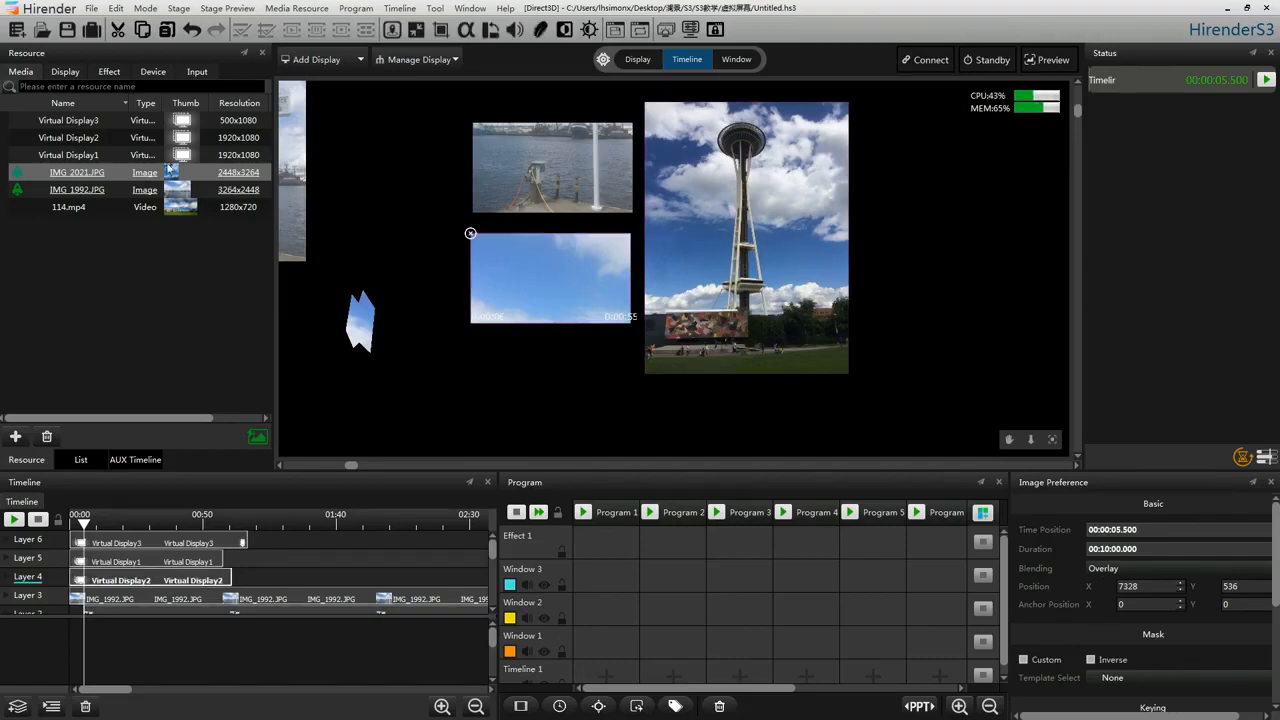
pyautogui.click(170, 172)
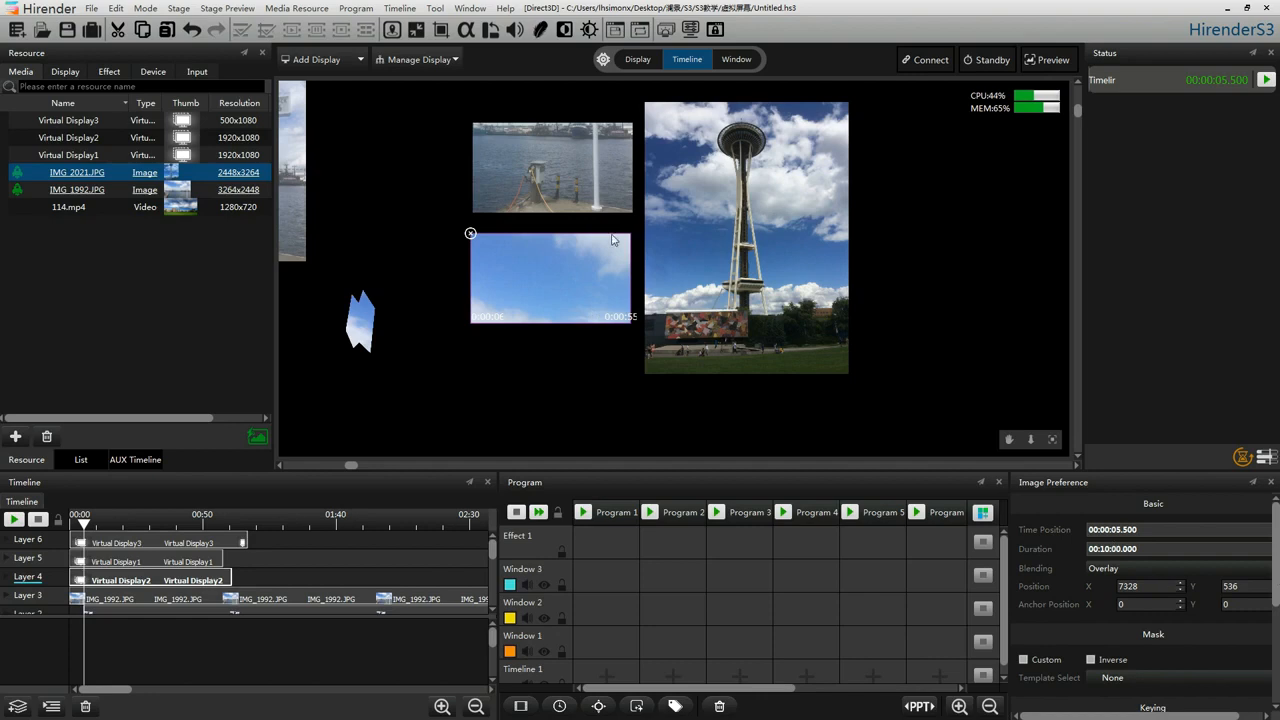
pyautogui.click(161, 560)
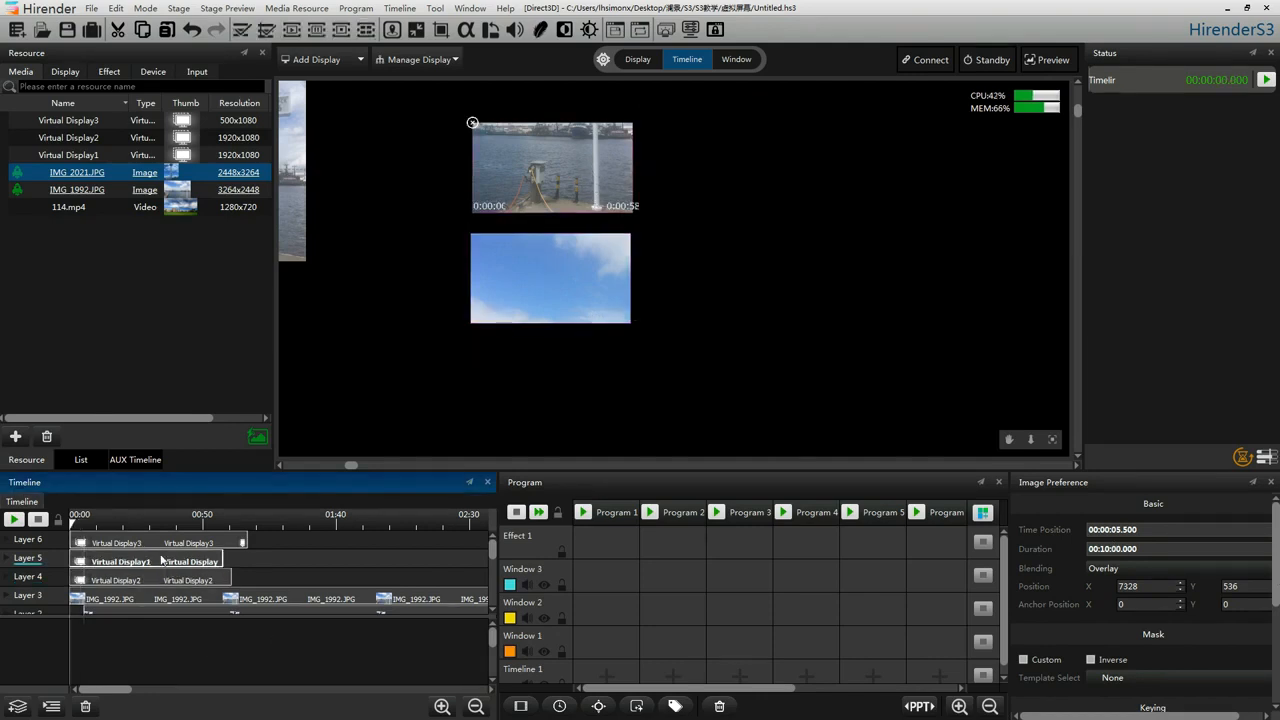
pyautogui.click(577, 310)
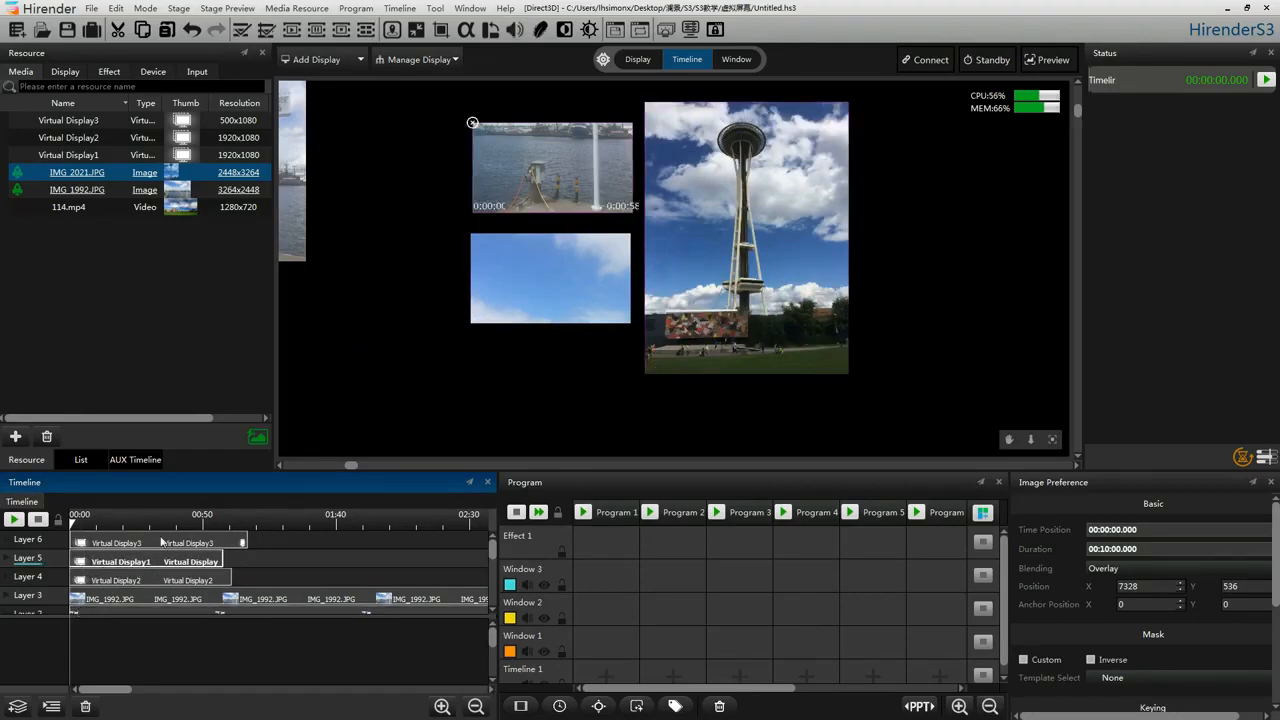
pyautogui.click(244, 546)
pyautogui.click(166, 565)
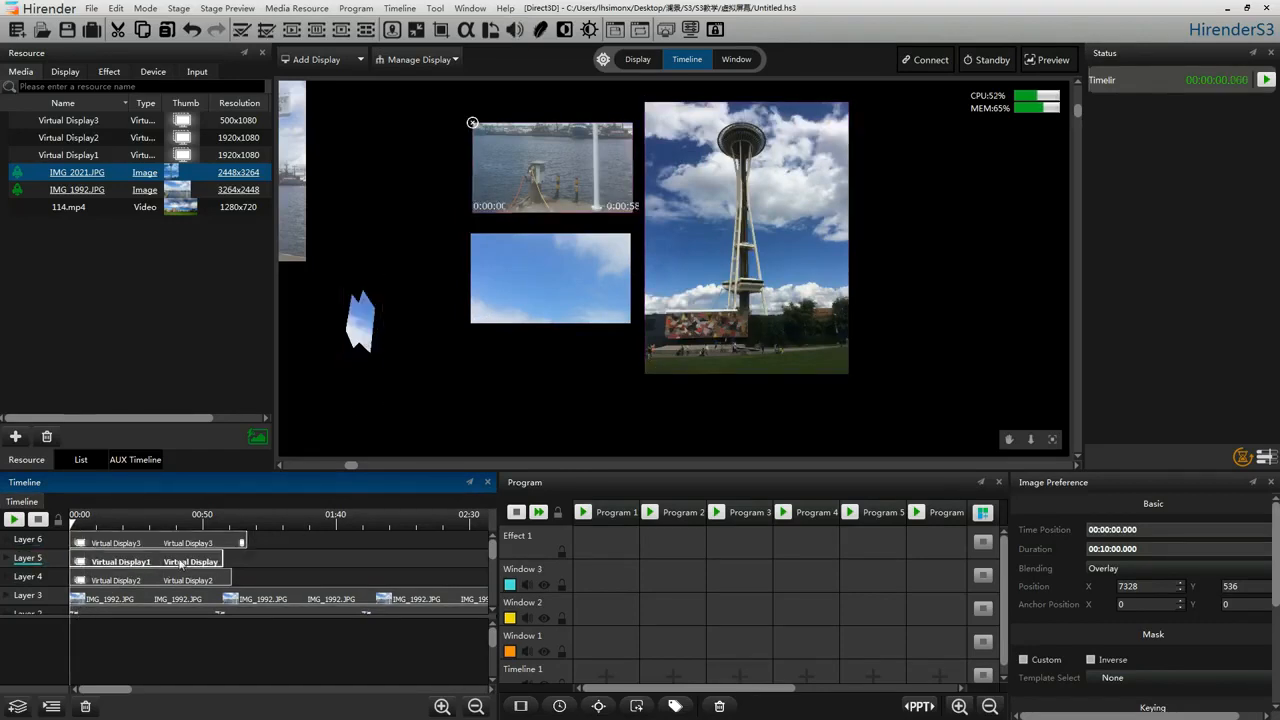
# Step: Set the X position of the IMG_2021.JPG clip to 7326
pyautogui.doubleClick(1163, 586)
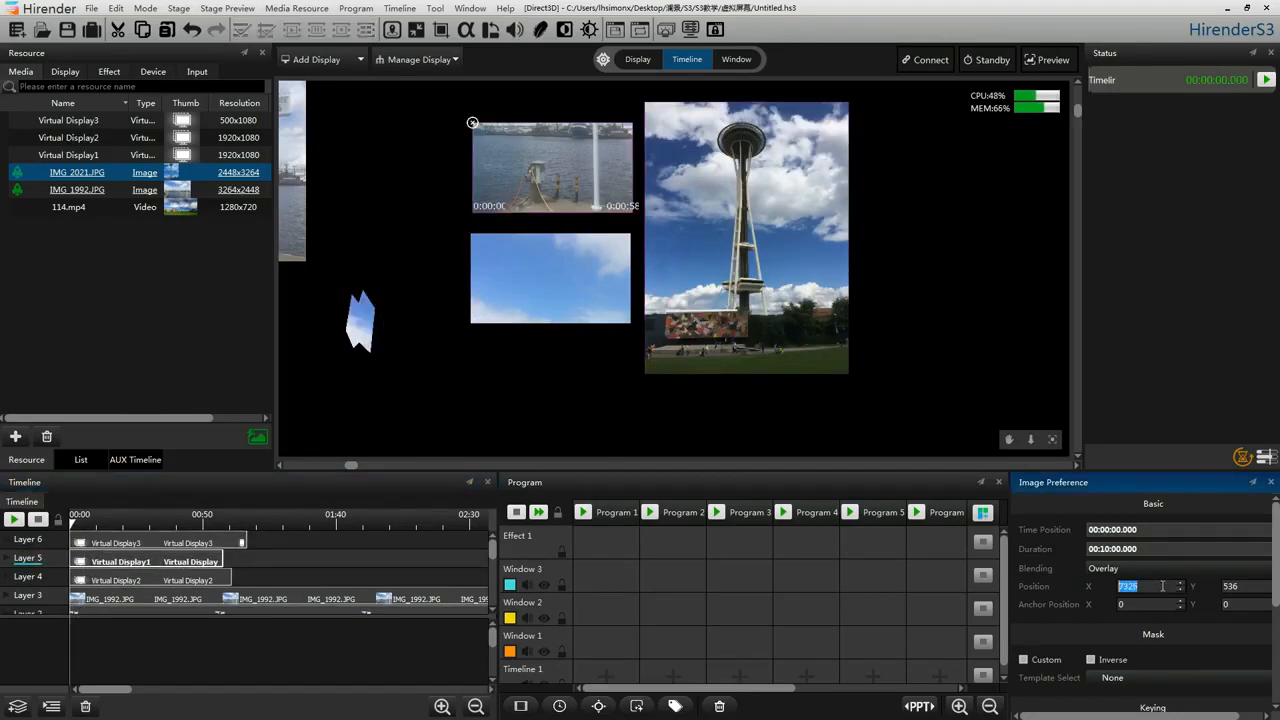
pyautogui.scroll(-3, 1153, 618)
pyautogui.scroll(3, 1153, 618)
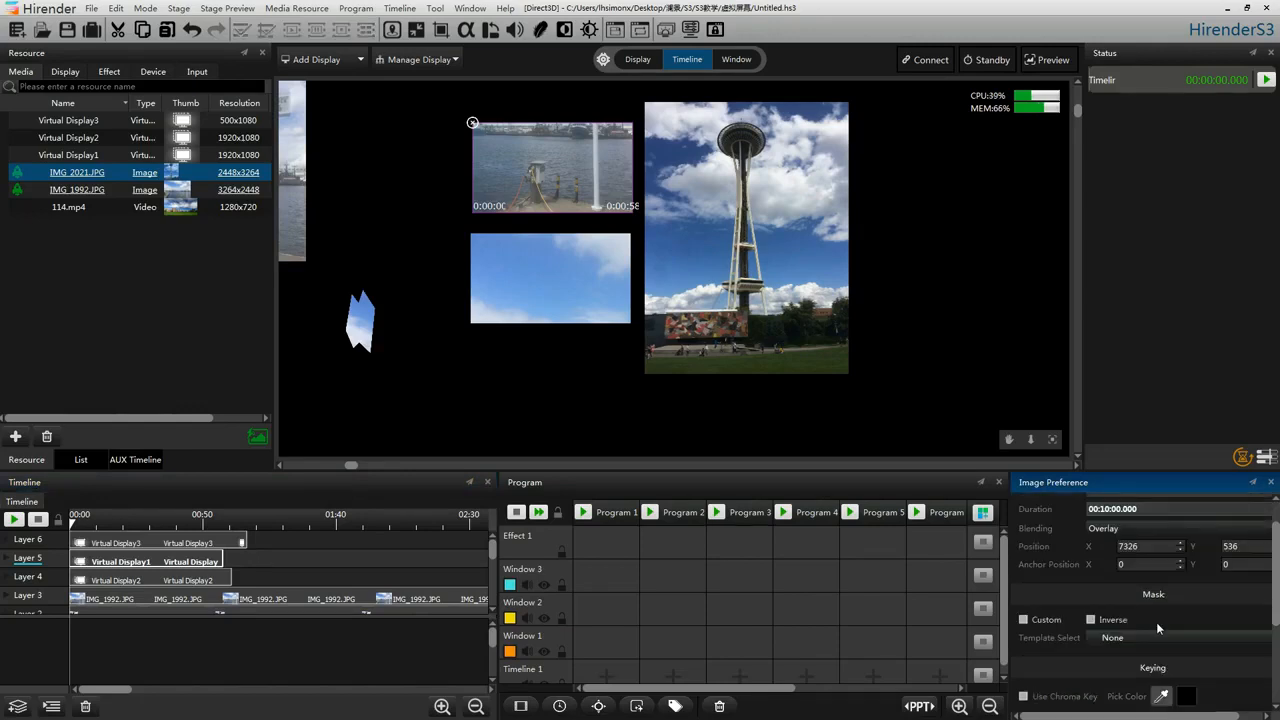
# Step: Compare Virtual Display1 as a media resource with its display slice and timeline clip, and check the Virtual Display3 clip on Layer 6
pyautogui.click(93, 168)
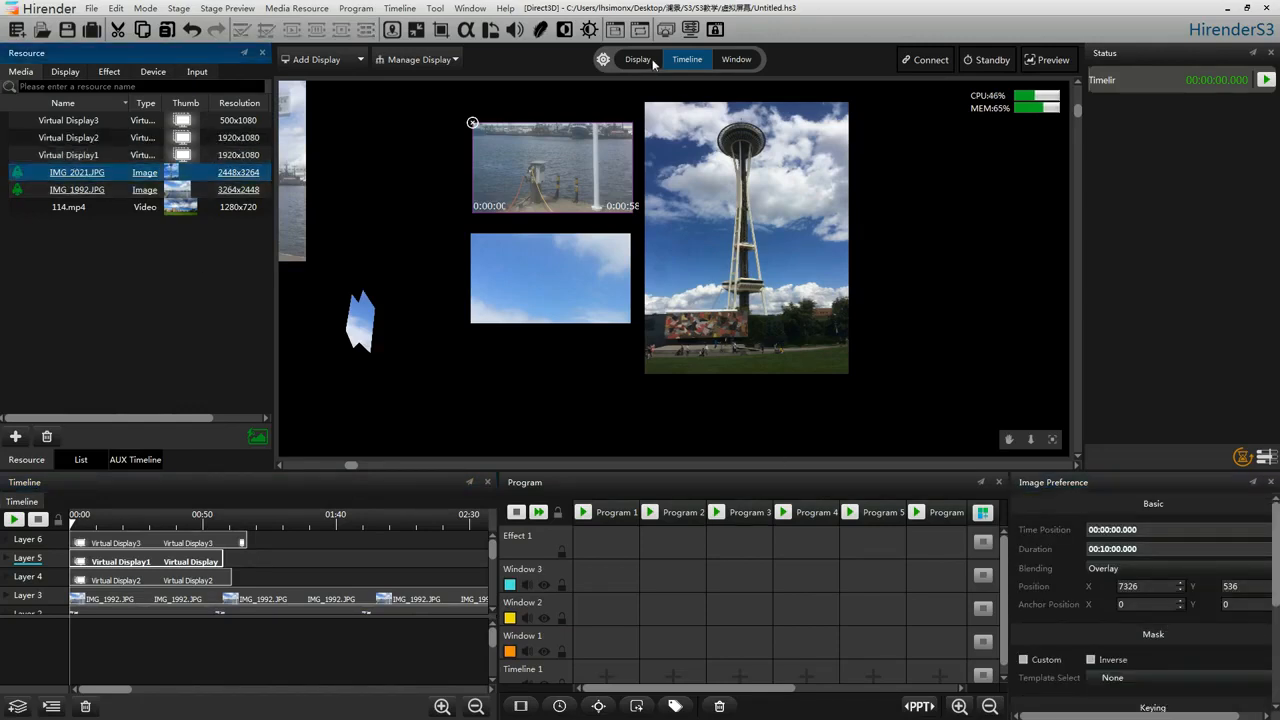
pyautogui.click(653, 62)
pyautogui.click(93, 160)
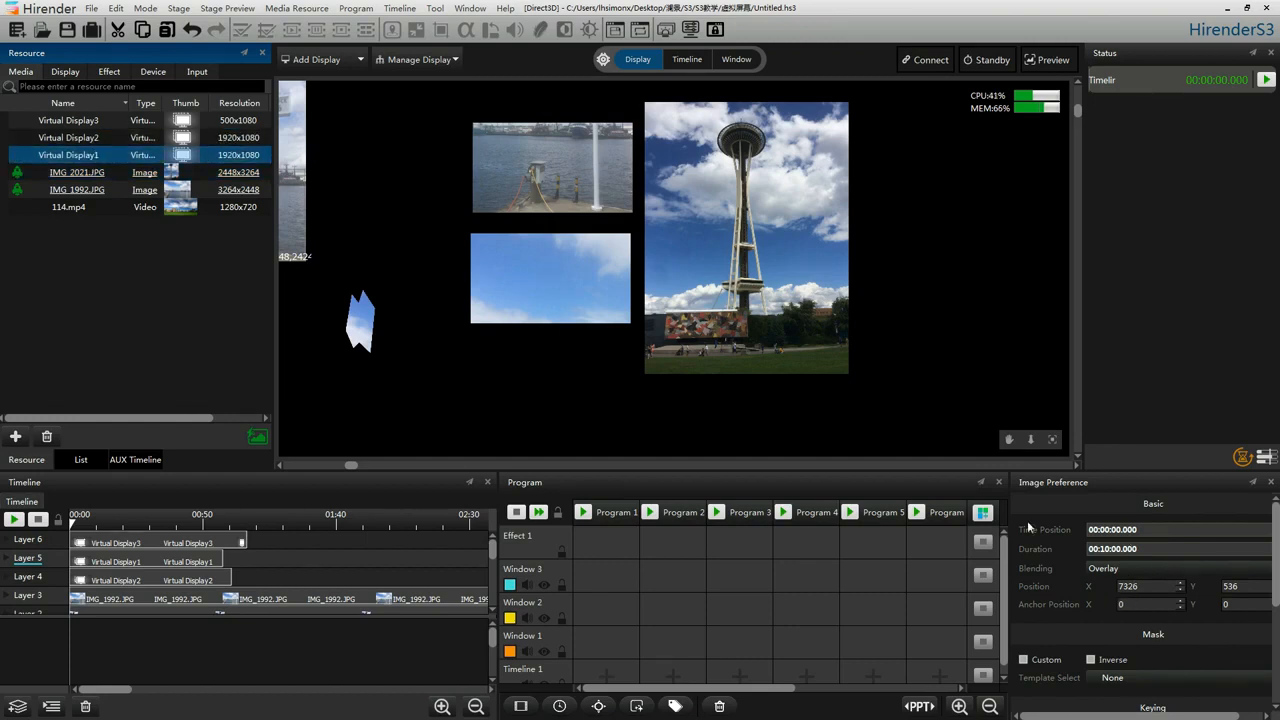
pyautogui.click(122, 565)
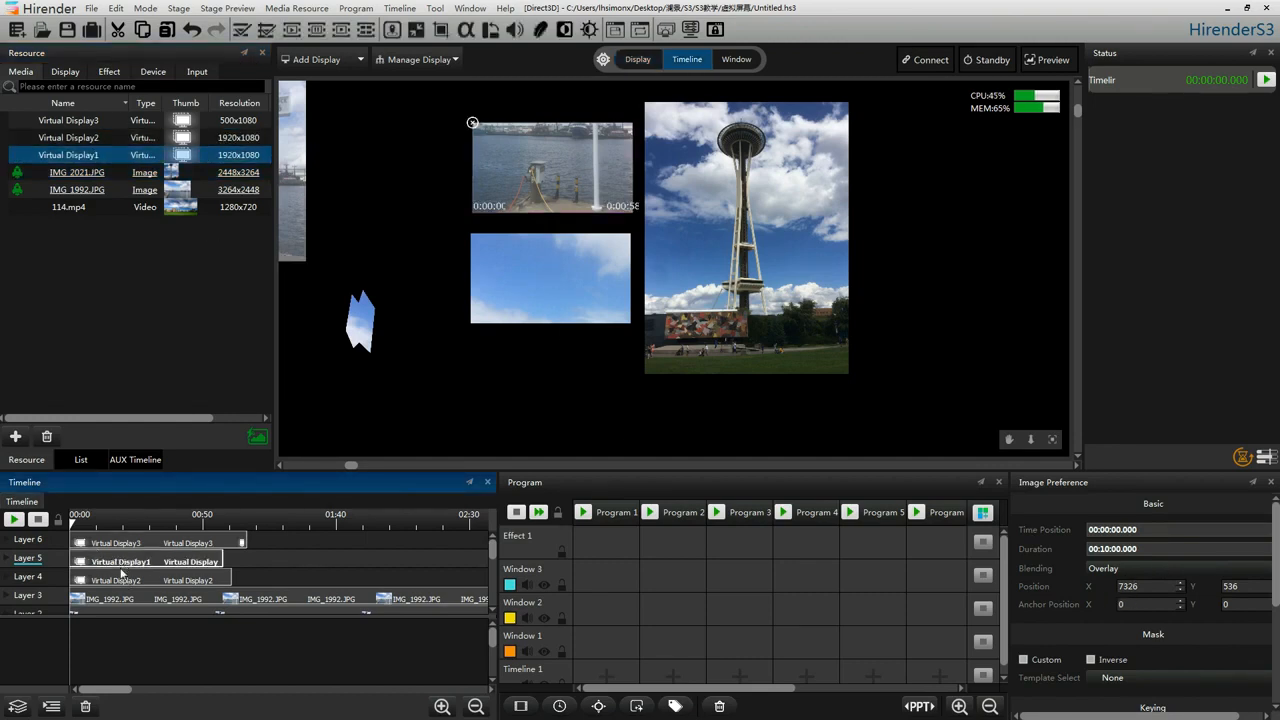
pyautogui.click(99, 158)
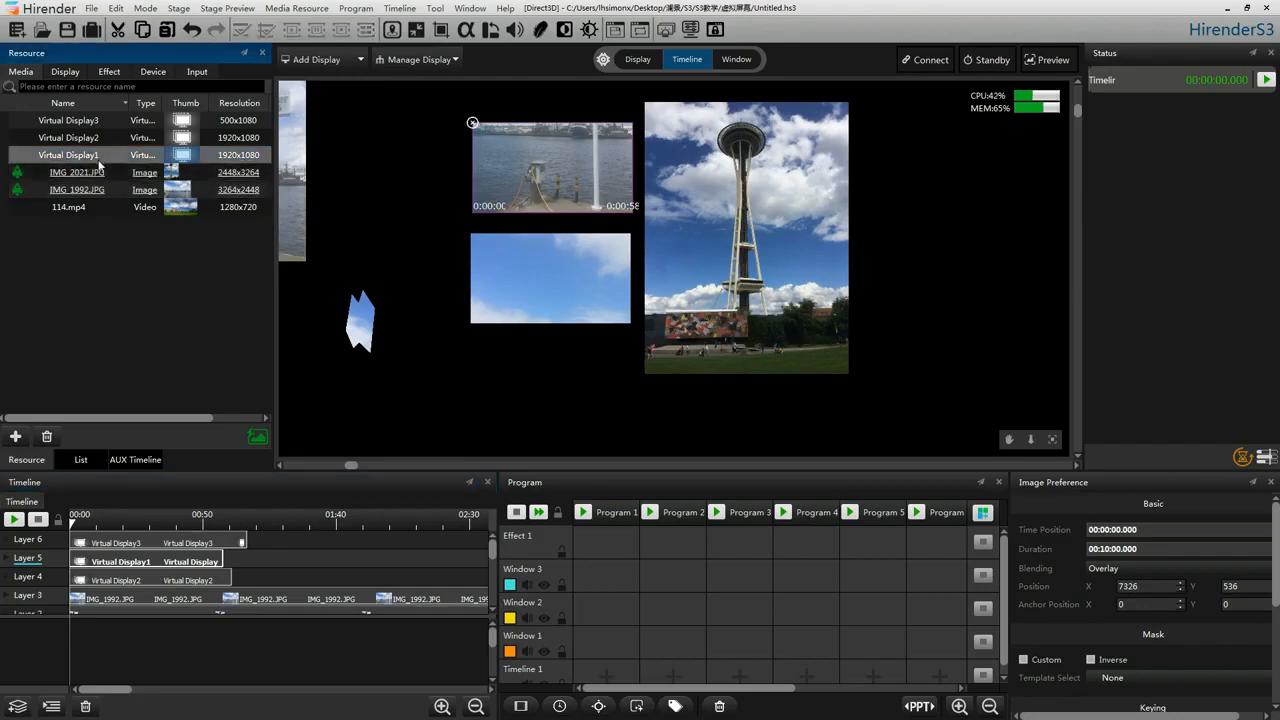
pyautogui.rightClick(99, 162)
pyautogui.click(70, 276)
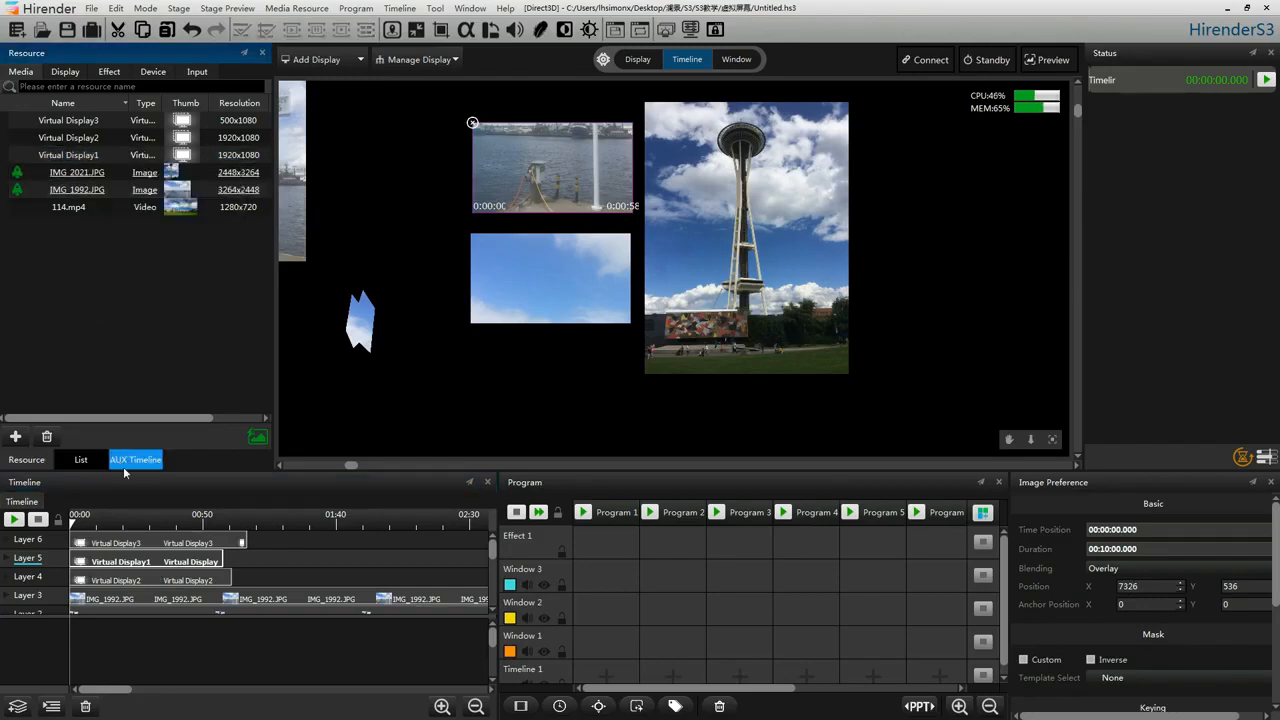
pyautogui.click(168, 551)
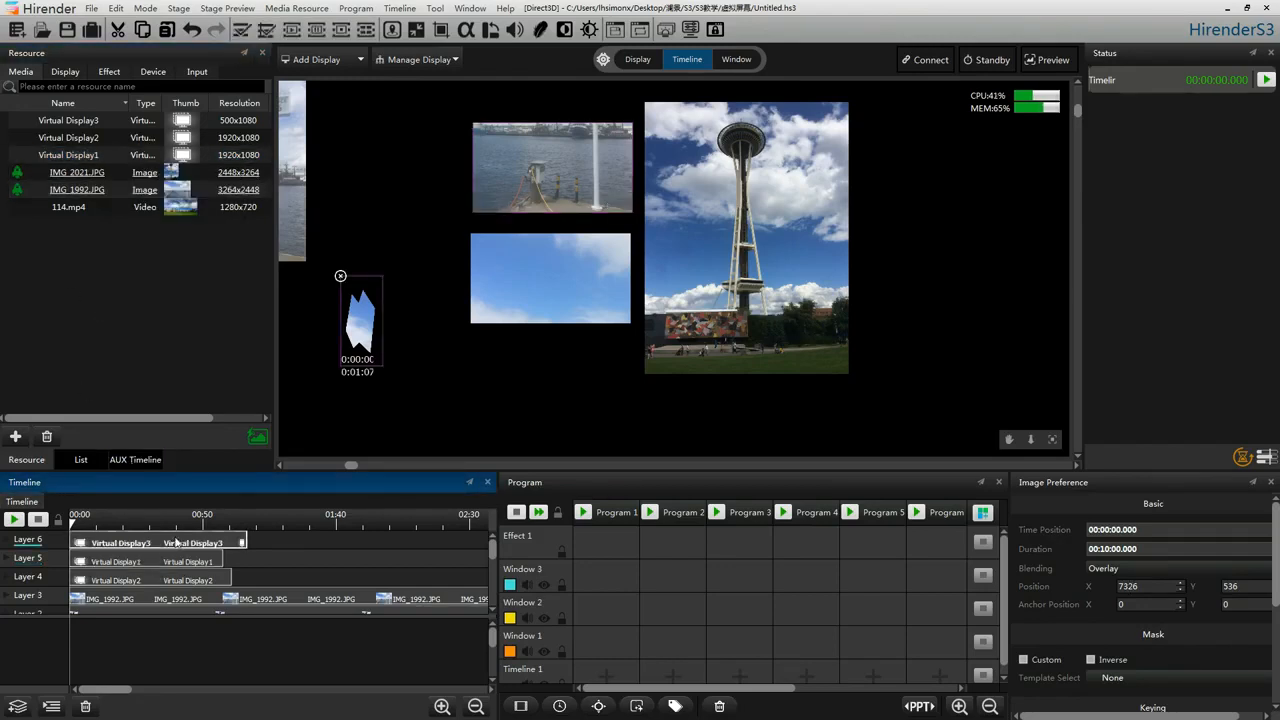
# Step: Move Virtual Display1's picture against the left edge of the tower image and set IMG_2021.JPG's Y position to 532
pyautogui.moveTo(547, 157); pyautogui.dragTo(568, 164)
pyautogui.click(1178, 504)
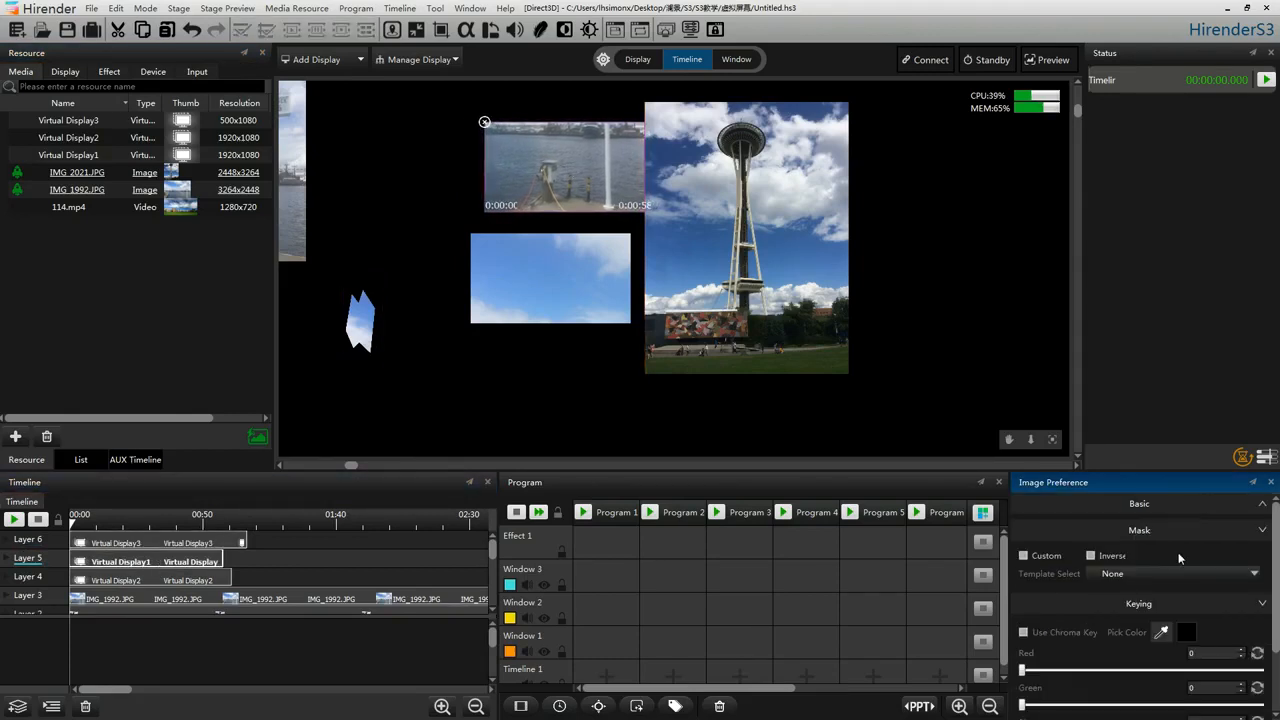
pyautogui.click(1202, 506)
pyautogui.scroll(-5, 1225, 542)
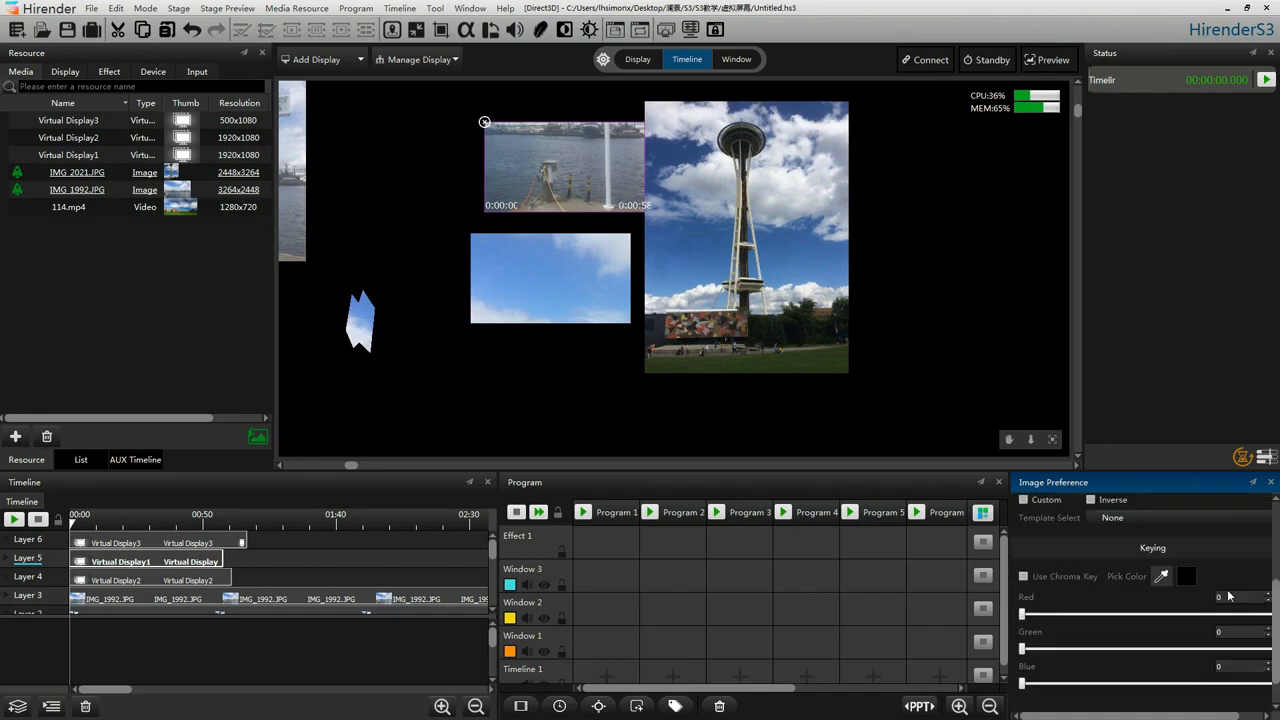
pyautogui.scroll(5, 1223, 602)
pyautogui.scroll(5, 1221, 602)
pyautogui.click(123, 584)
pyautogui.click(136, 612)
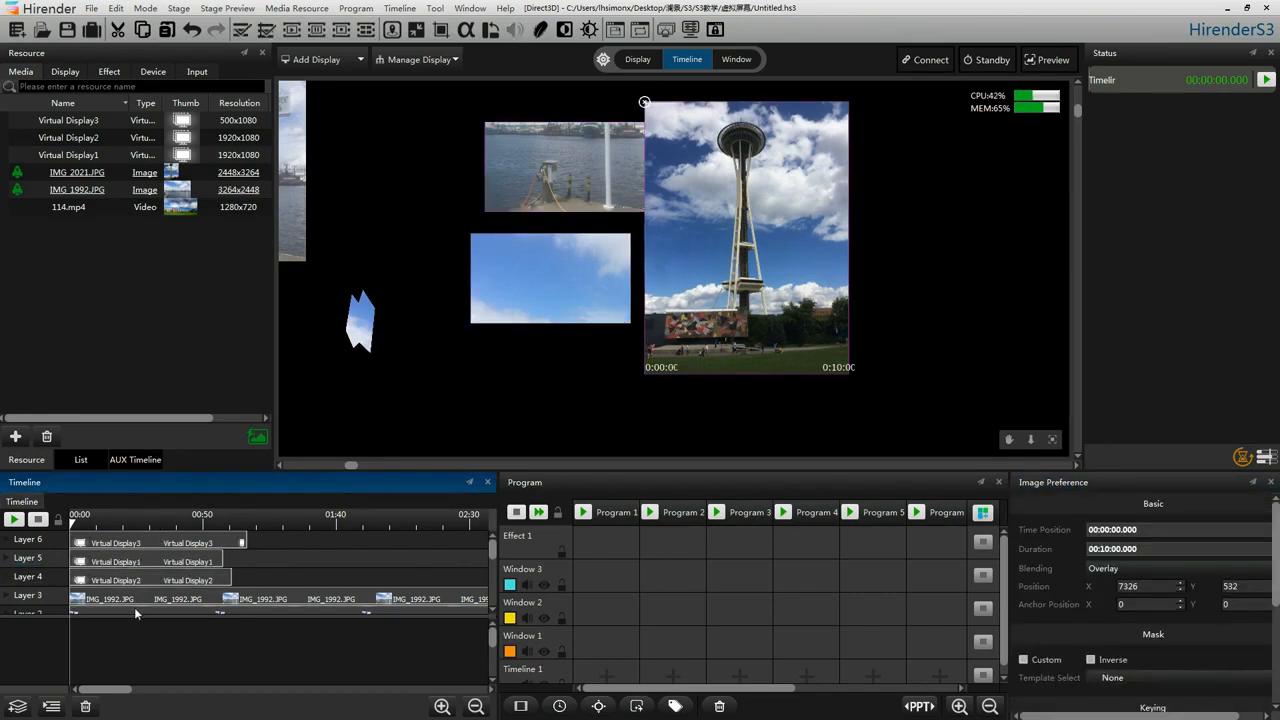
pyautogui.click(358, 325)
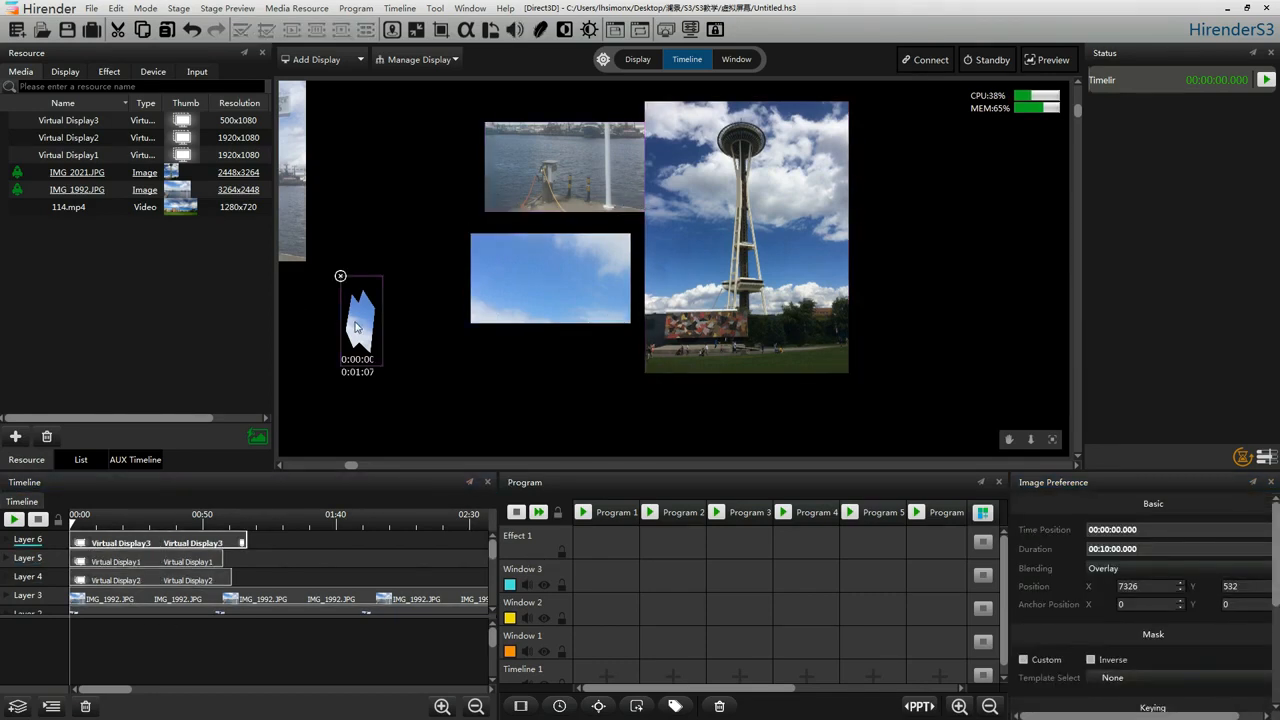
# Step: Set Virtual Display1's resolution to 480 x 3264 and move its slice over the harbor image's lamp post at X 2672, Y -248
pyautogui.click(637, 59)
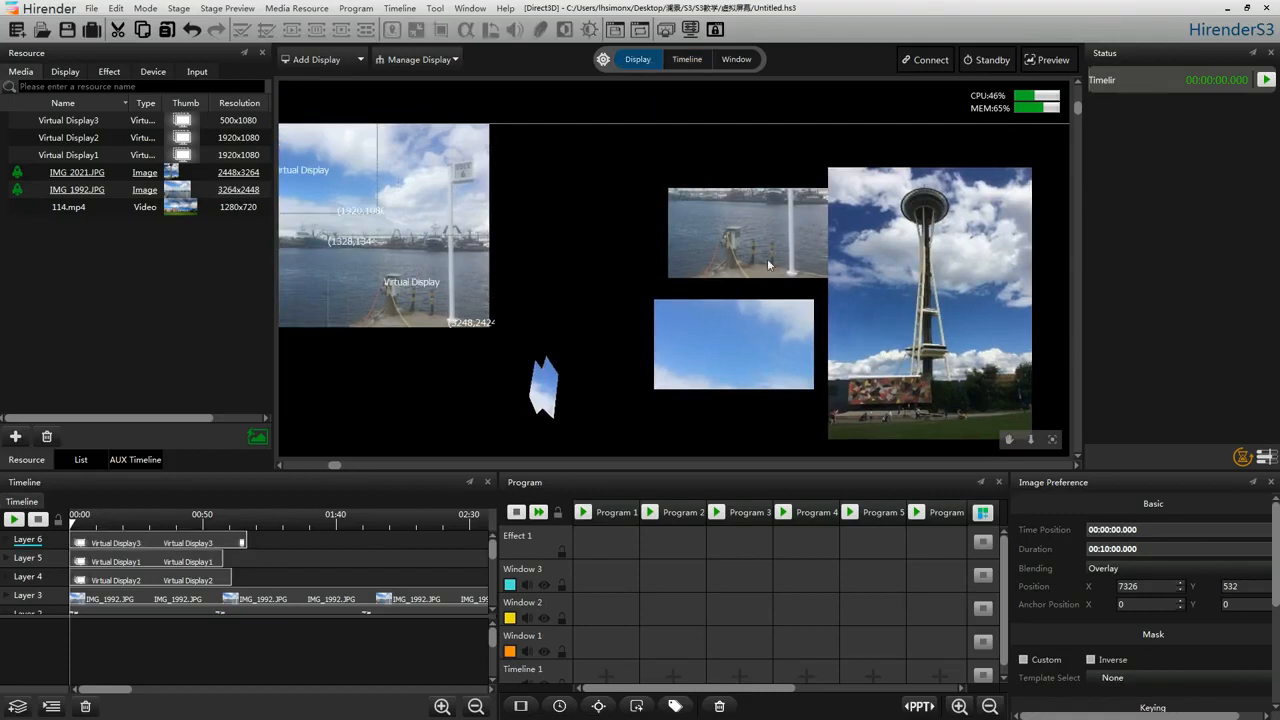
pyautogui.moveTo(758, 314); pyautogui.dragTo(672, 284)
pyautogui.click(404, 254)
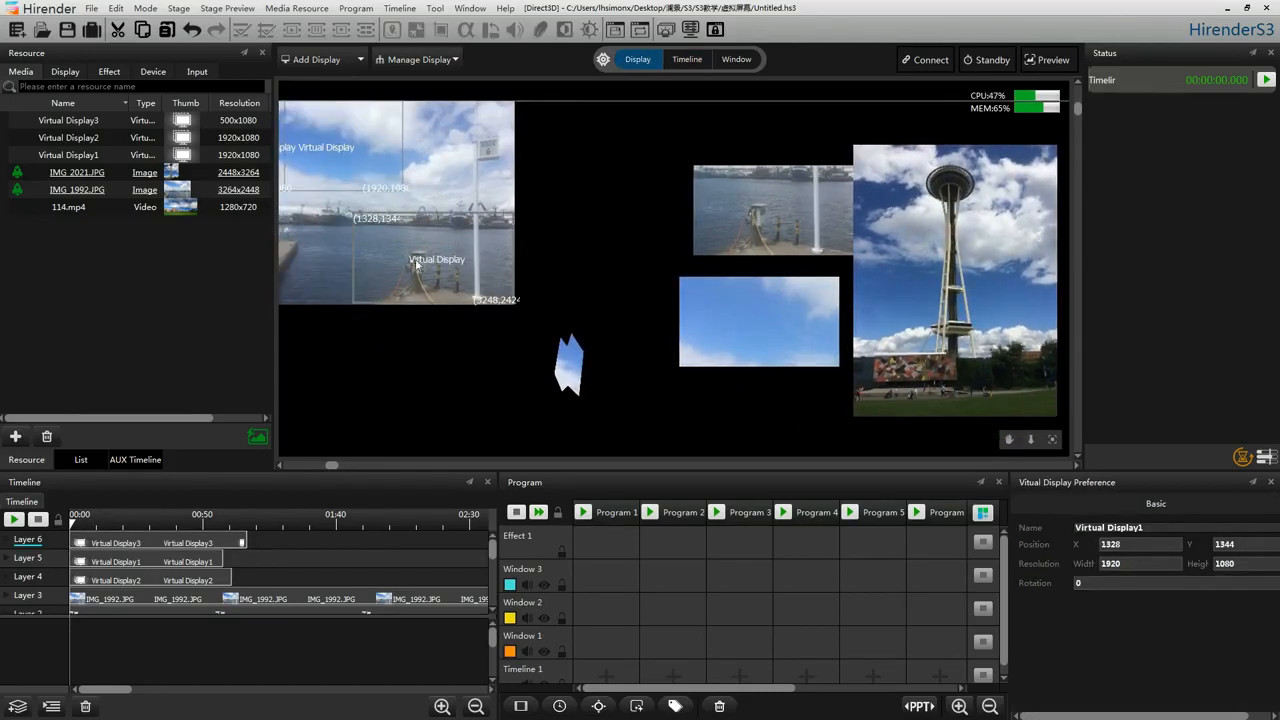
pyautogui.moveTo(488, 288); pyautogui.dragTo(588, 316)
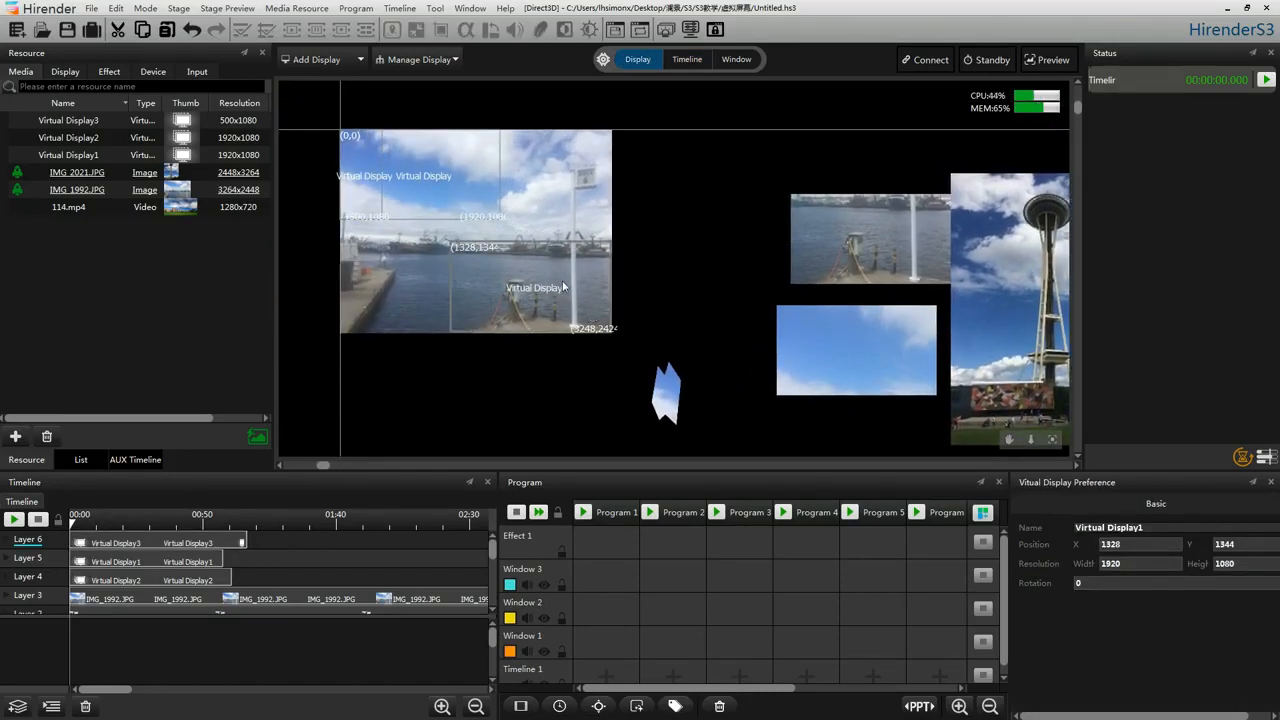
pyautogui.moveTo(757, 294); pyautogui.dragTo(738, 279)
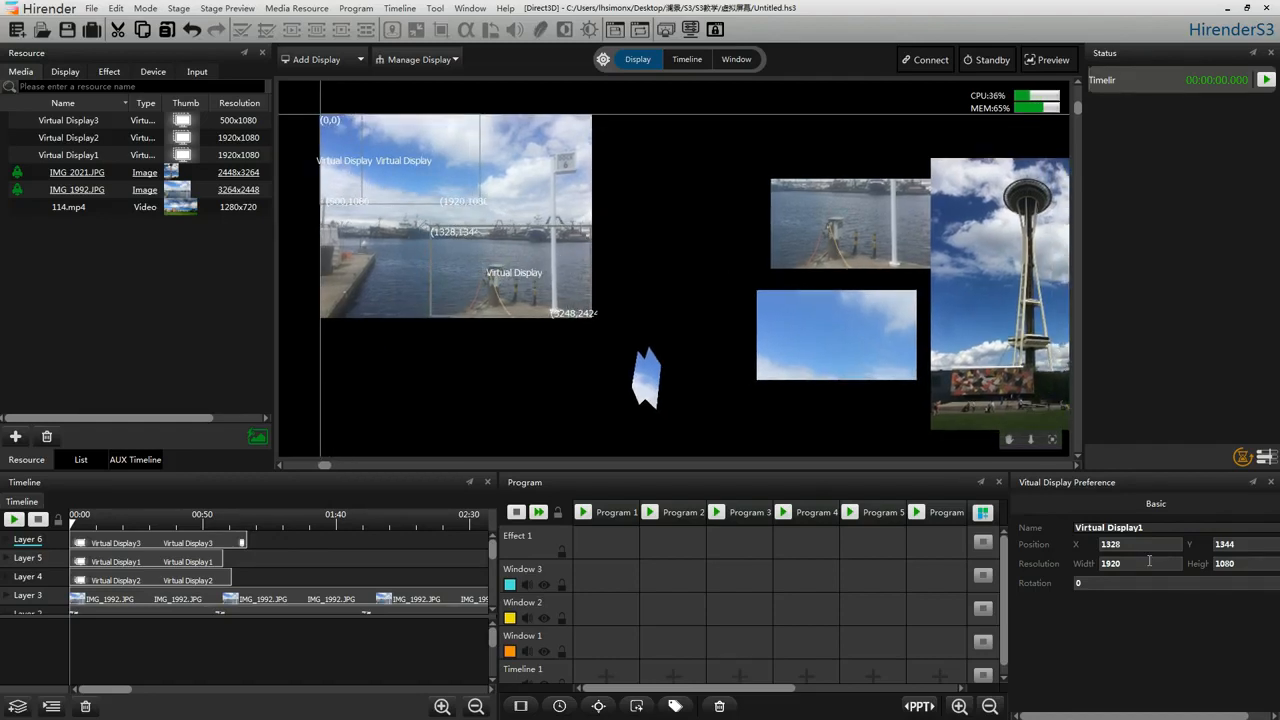
pyautogui.moveTo(1151, 563); pyautogui.dragTo(1068, 567)
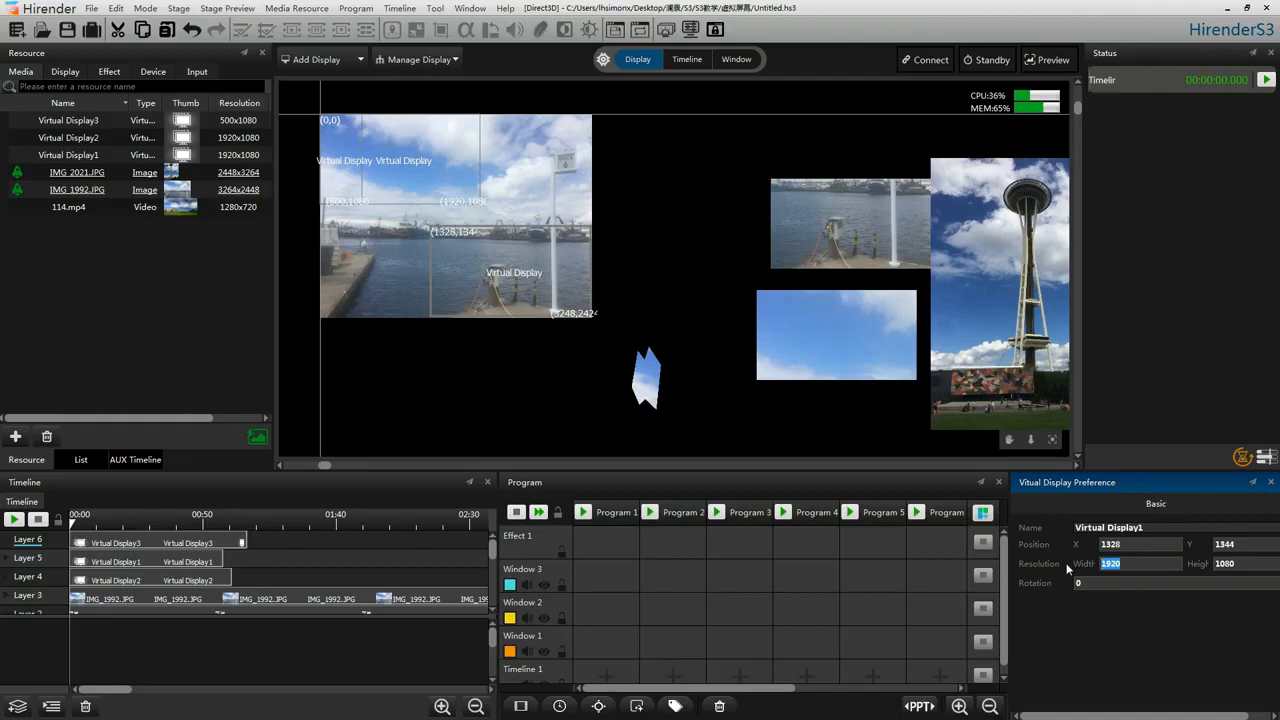
pyautogui.write('480')
pyautogui.moveTo(1247, 563); pyautogui.dragTo(1131, 562)
pyautogui.write('32')
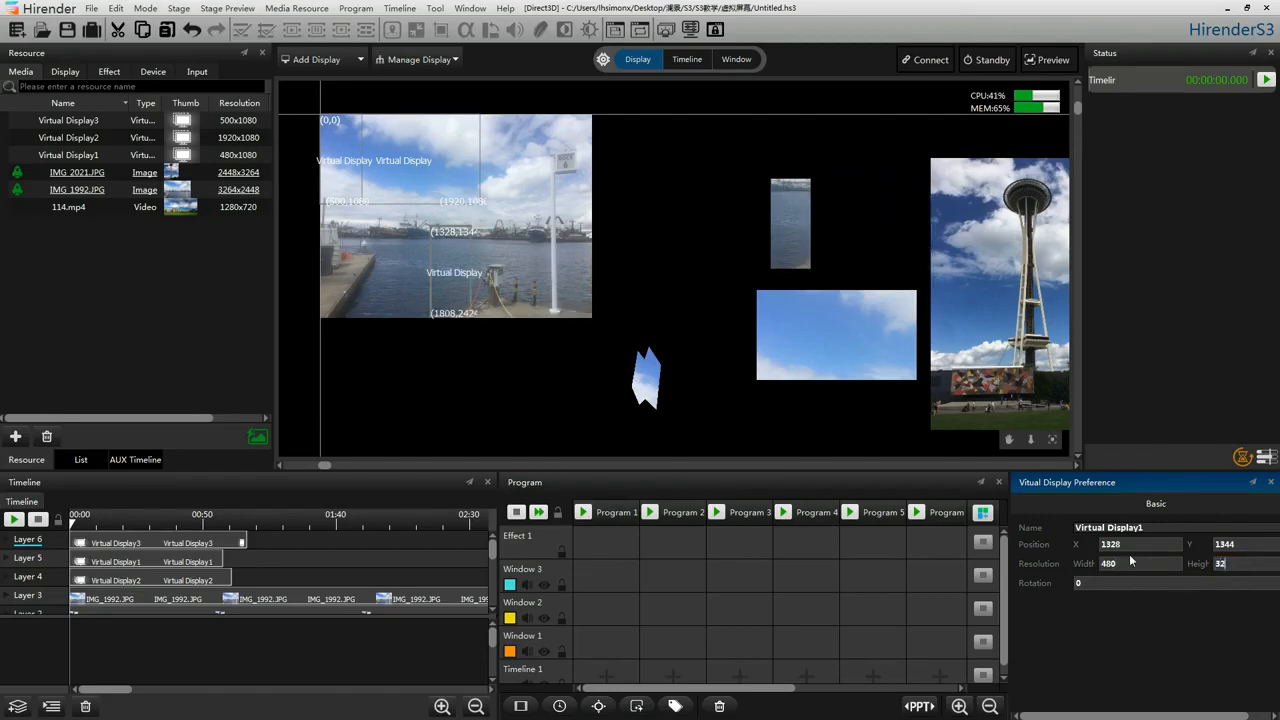
pyautogui.write('64')
pyautogui.press('Return')
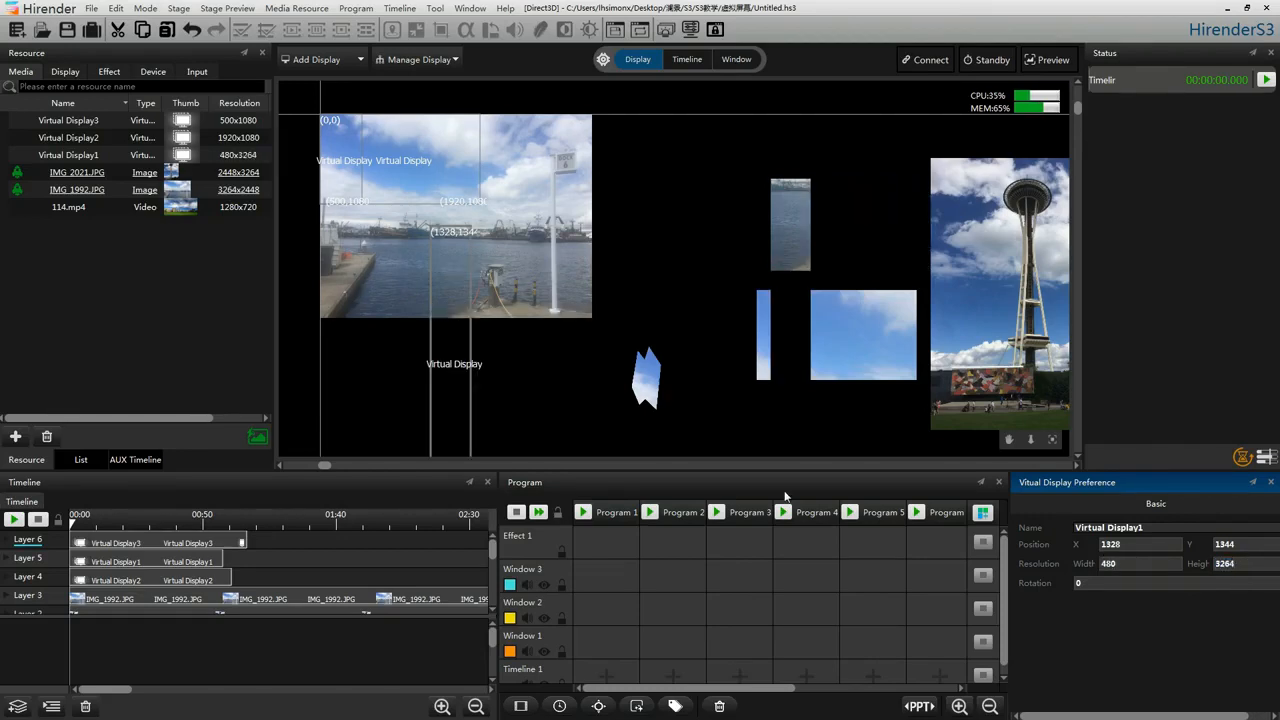
pyautogui.moveTo(425, 368); pyautogui.dragTo(564, 259)
pyautogui.click(1065, 424)
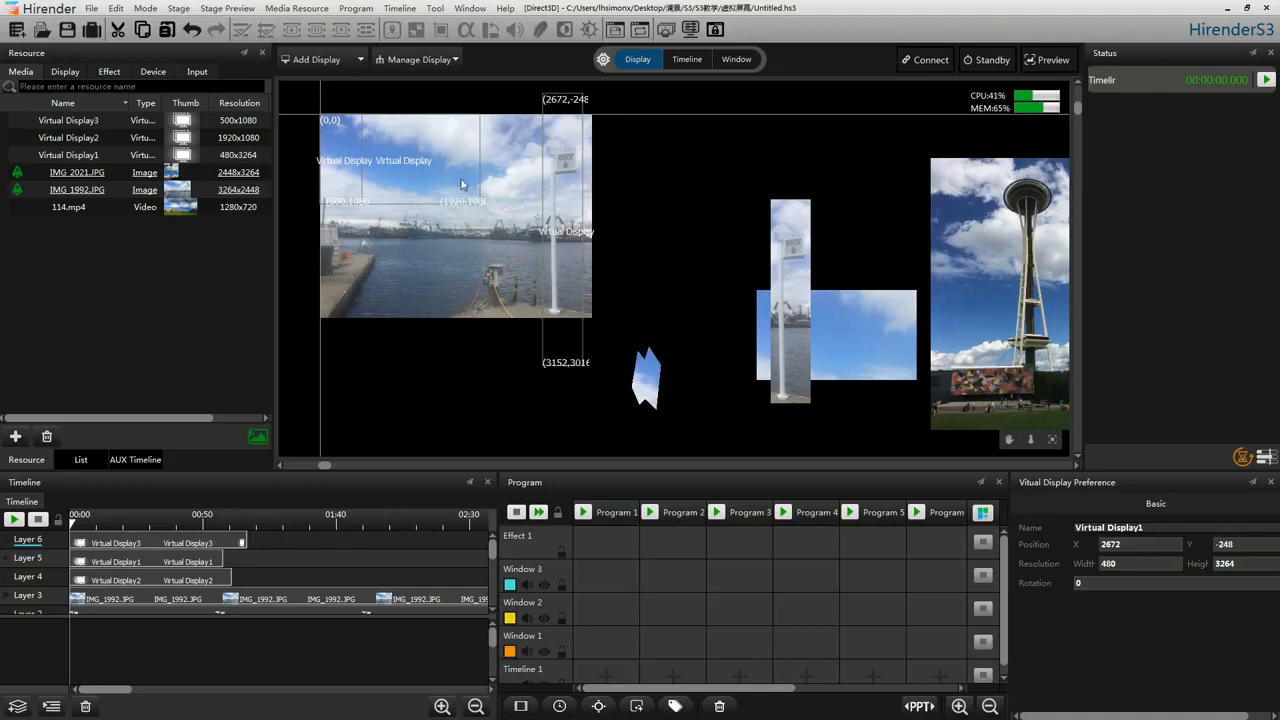
# Step: Set Virtual Display2's resolution to 480 wide and 3264 high
pyautogui.click(95, 137)
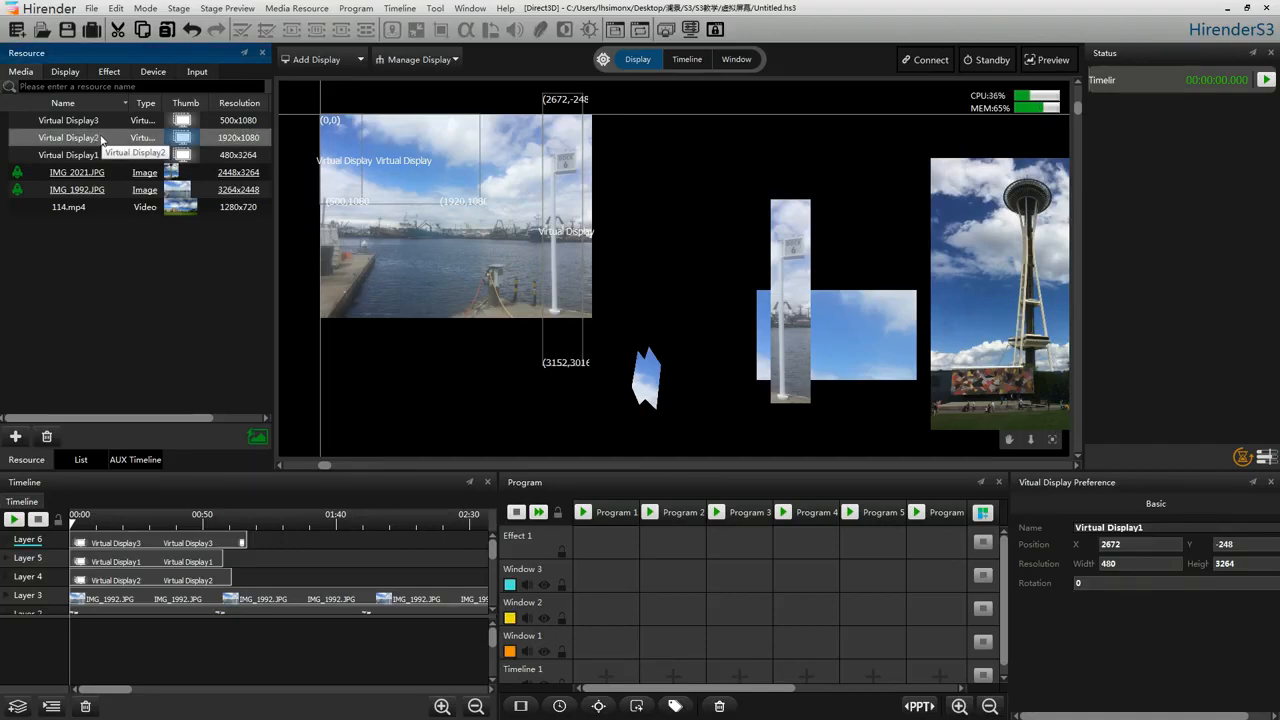
pyautogui.click(101, 140)
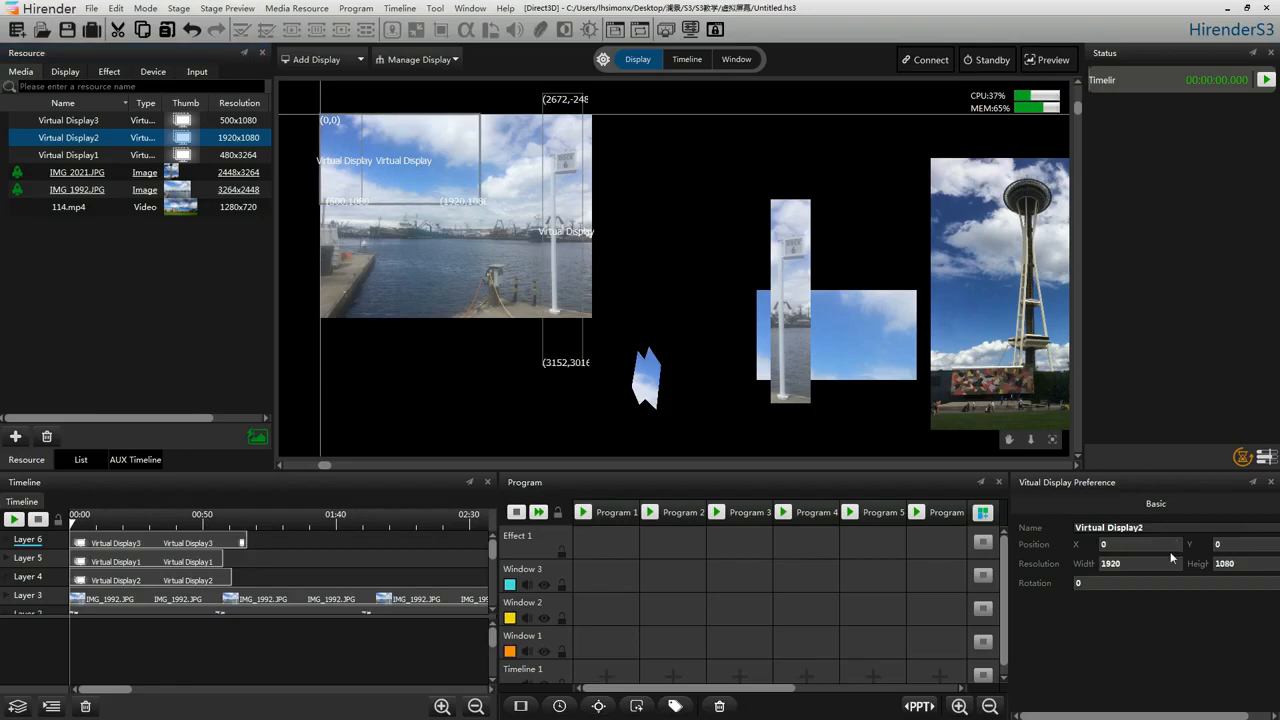
pyautogui.click(1228, 563)
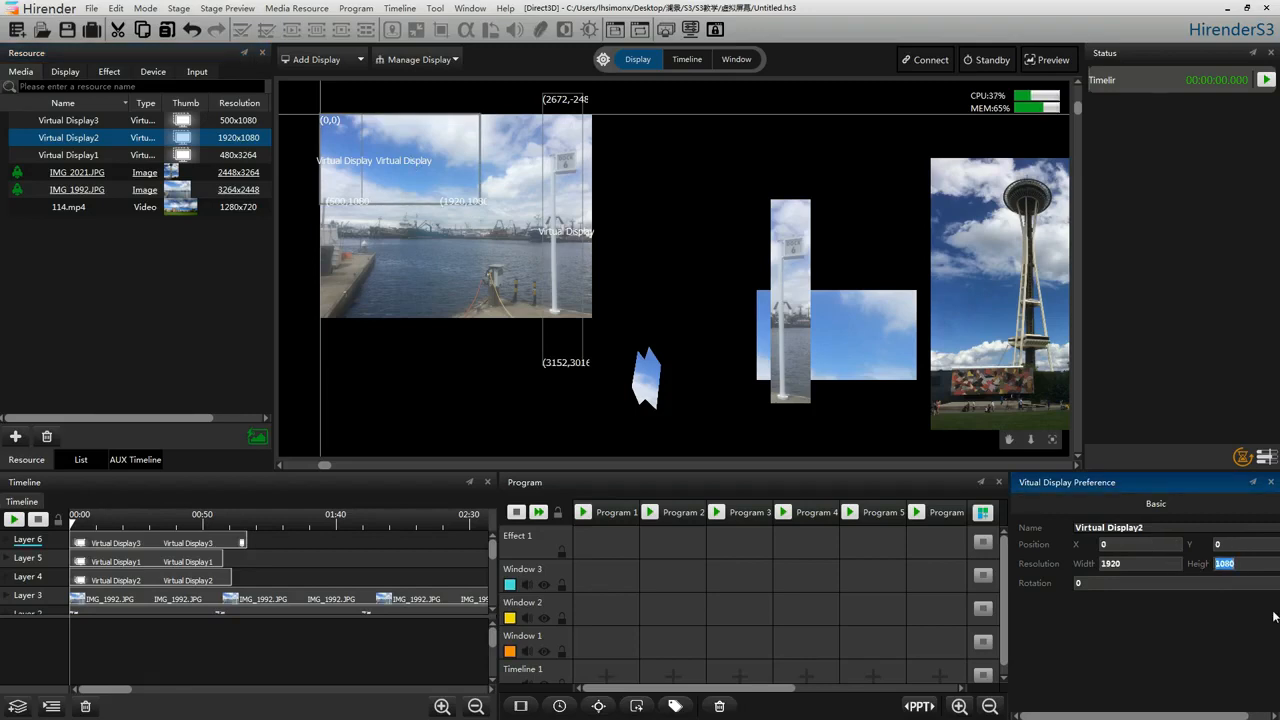
pyautogui.write('3264')
pyautogui.doubleClick(1133, 565)
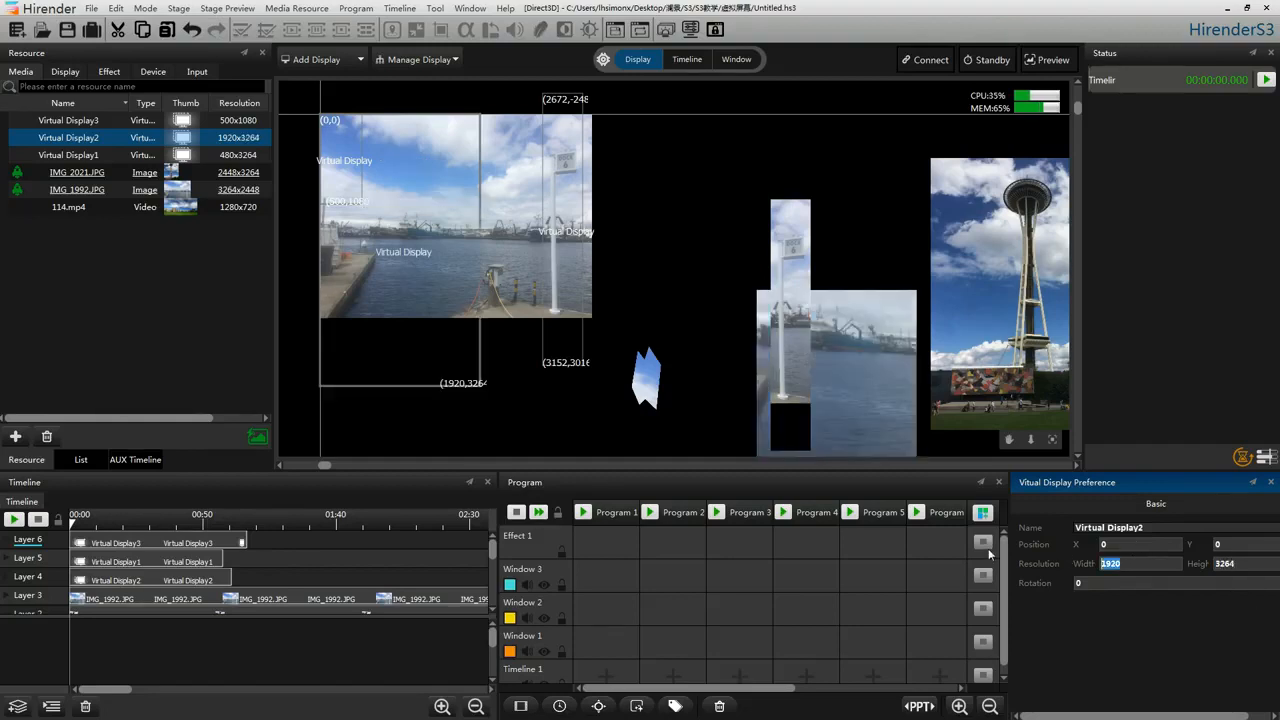
pyautogui.write('480')
pyautogui.press('Return')
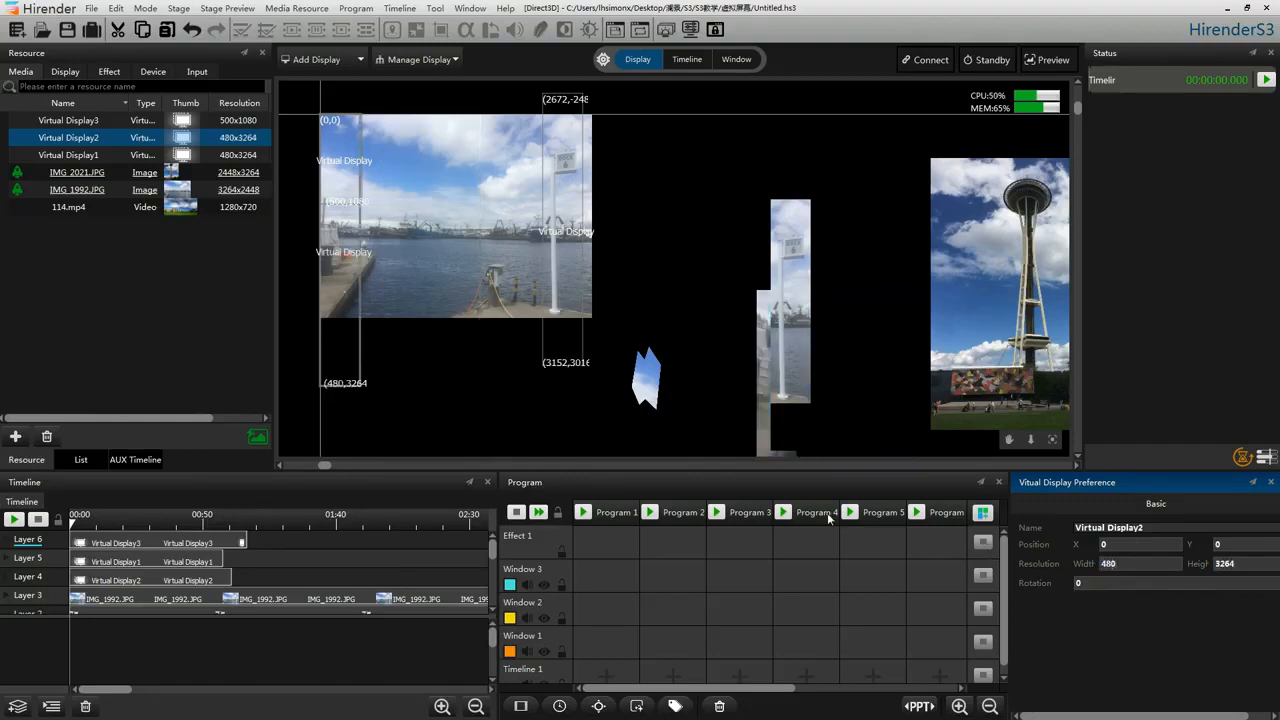
pyautogui.moveTo(338, 238)
pyautogui.mouseDown()
pyautogui.moveTo(356, 239)
pyautogui.moveTo(339, 243)
pyautogui.mouseUp()
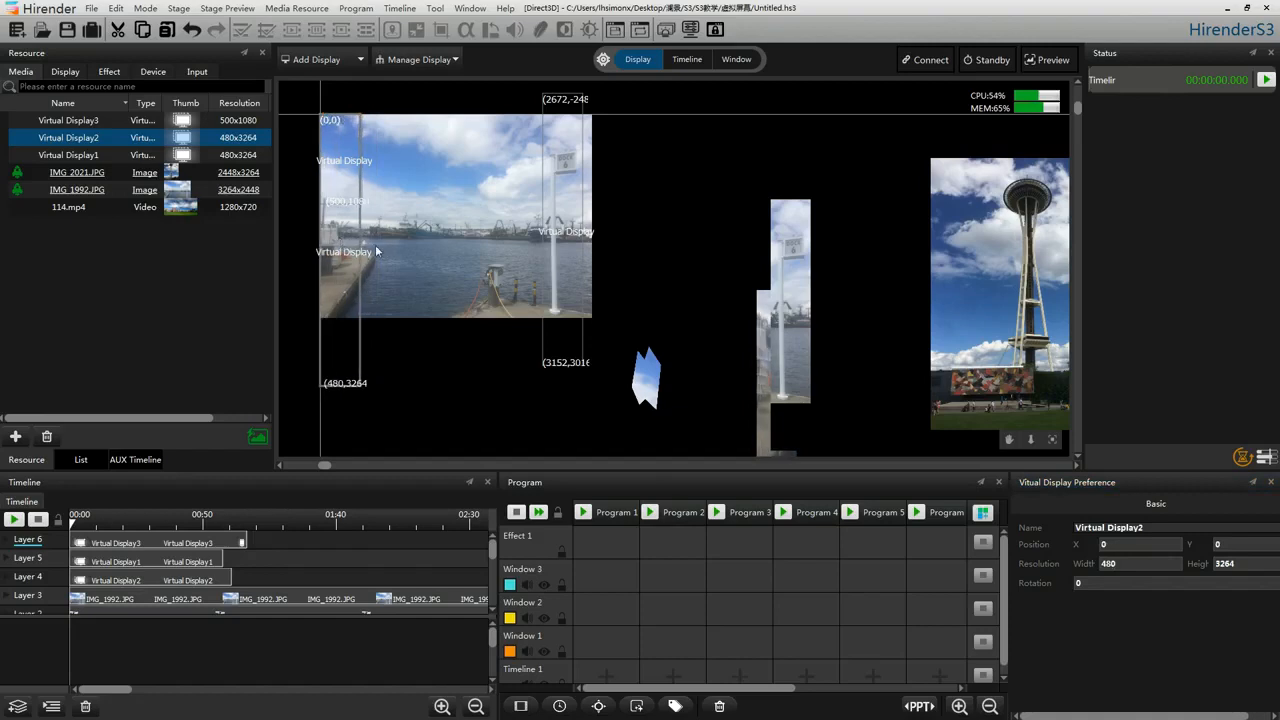
# Step: Place the Virtual Display1 picture against the tower image's left edge and the Virtual Display2 picture against its right edge on the stage
pyautogui.moveTo(883, 343); pyautogui.dragTo(574, 185)
pyautogui.click(698, 63)
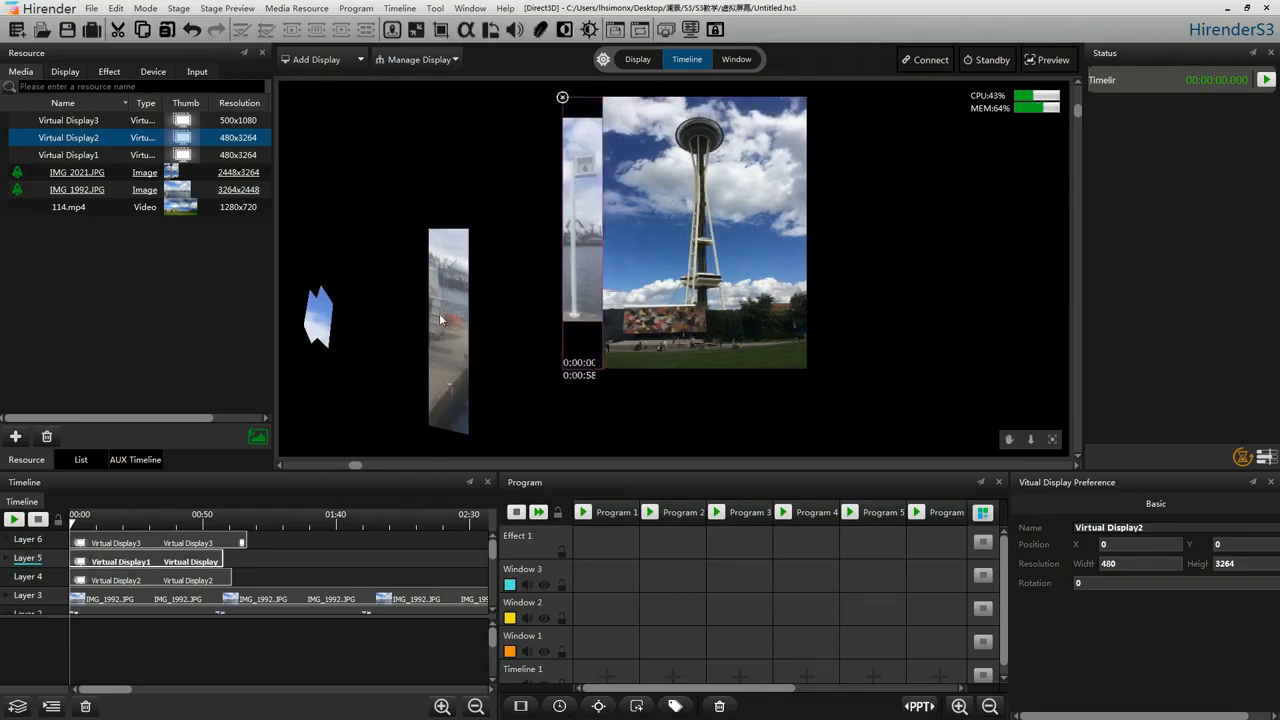
pyautogui.moveTo(440, 320); pyautogui.dragTo(814, 197)
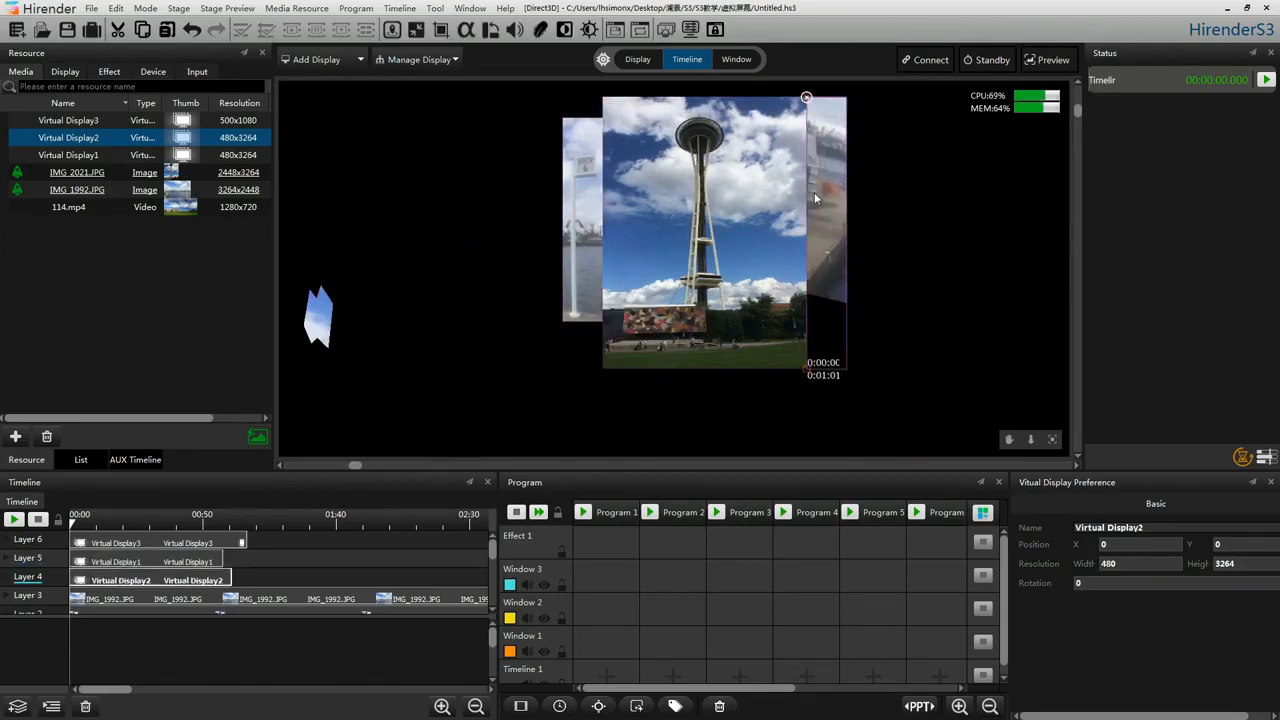
pyautogui.click(937, 323)
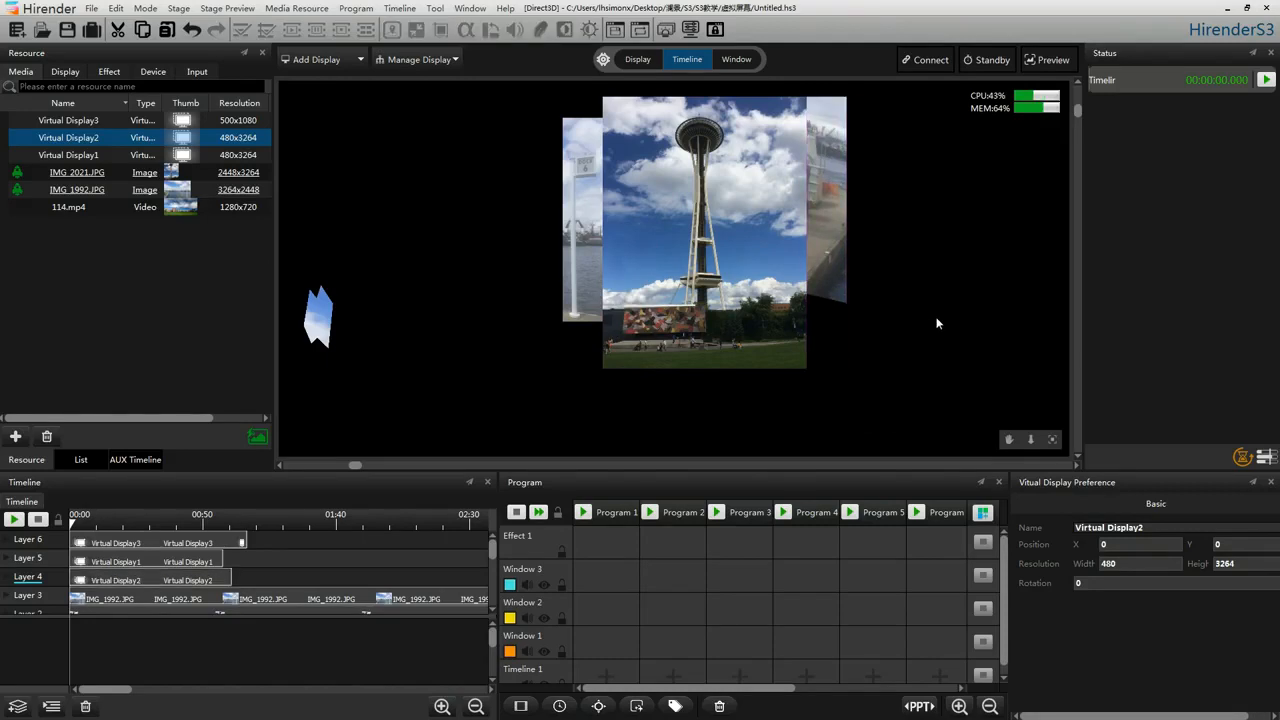